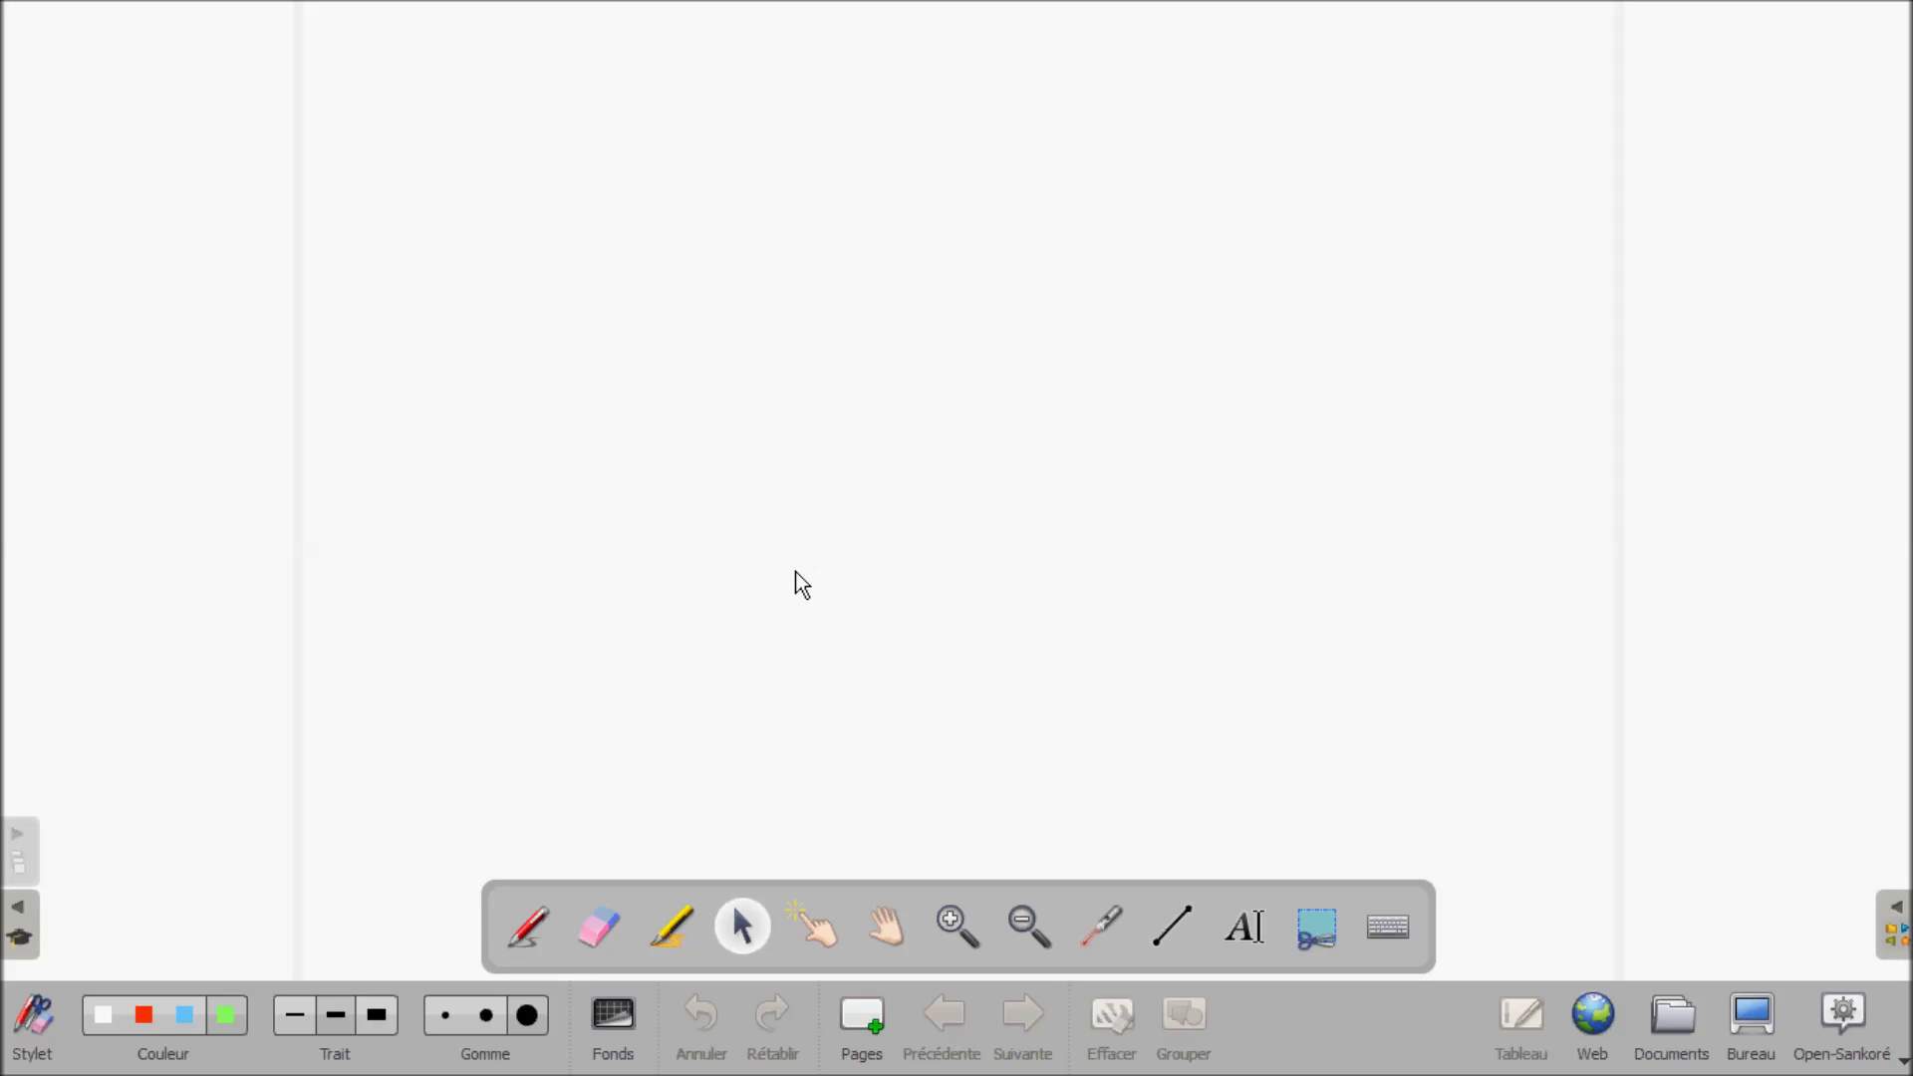
- Set the page background to the light grid
{"action": "left_click", "coordinate": [615, 1019]}
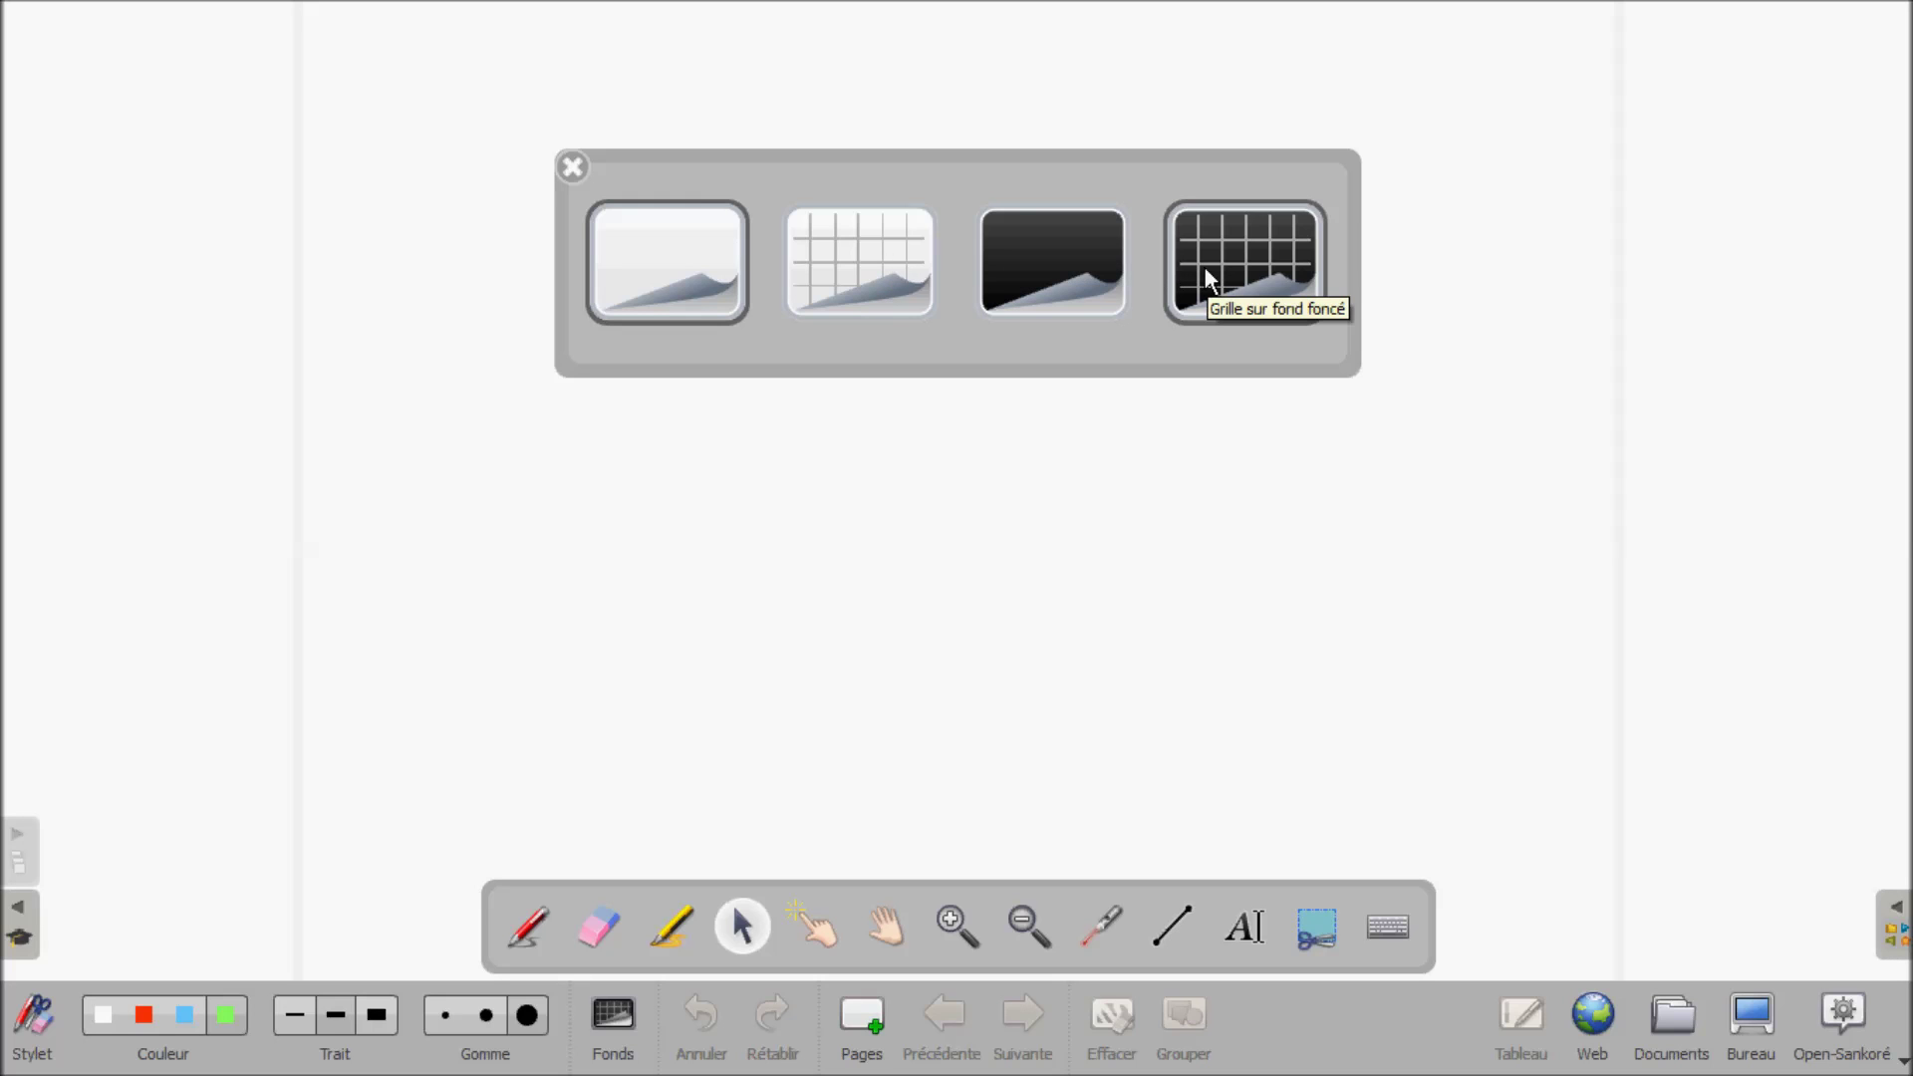
{"action": "left_click", "coordinate": [928, 265]}
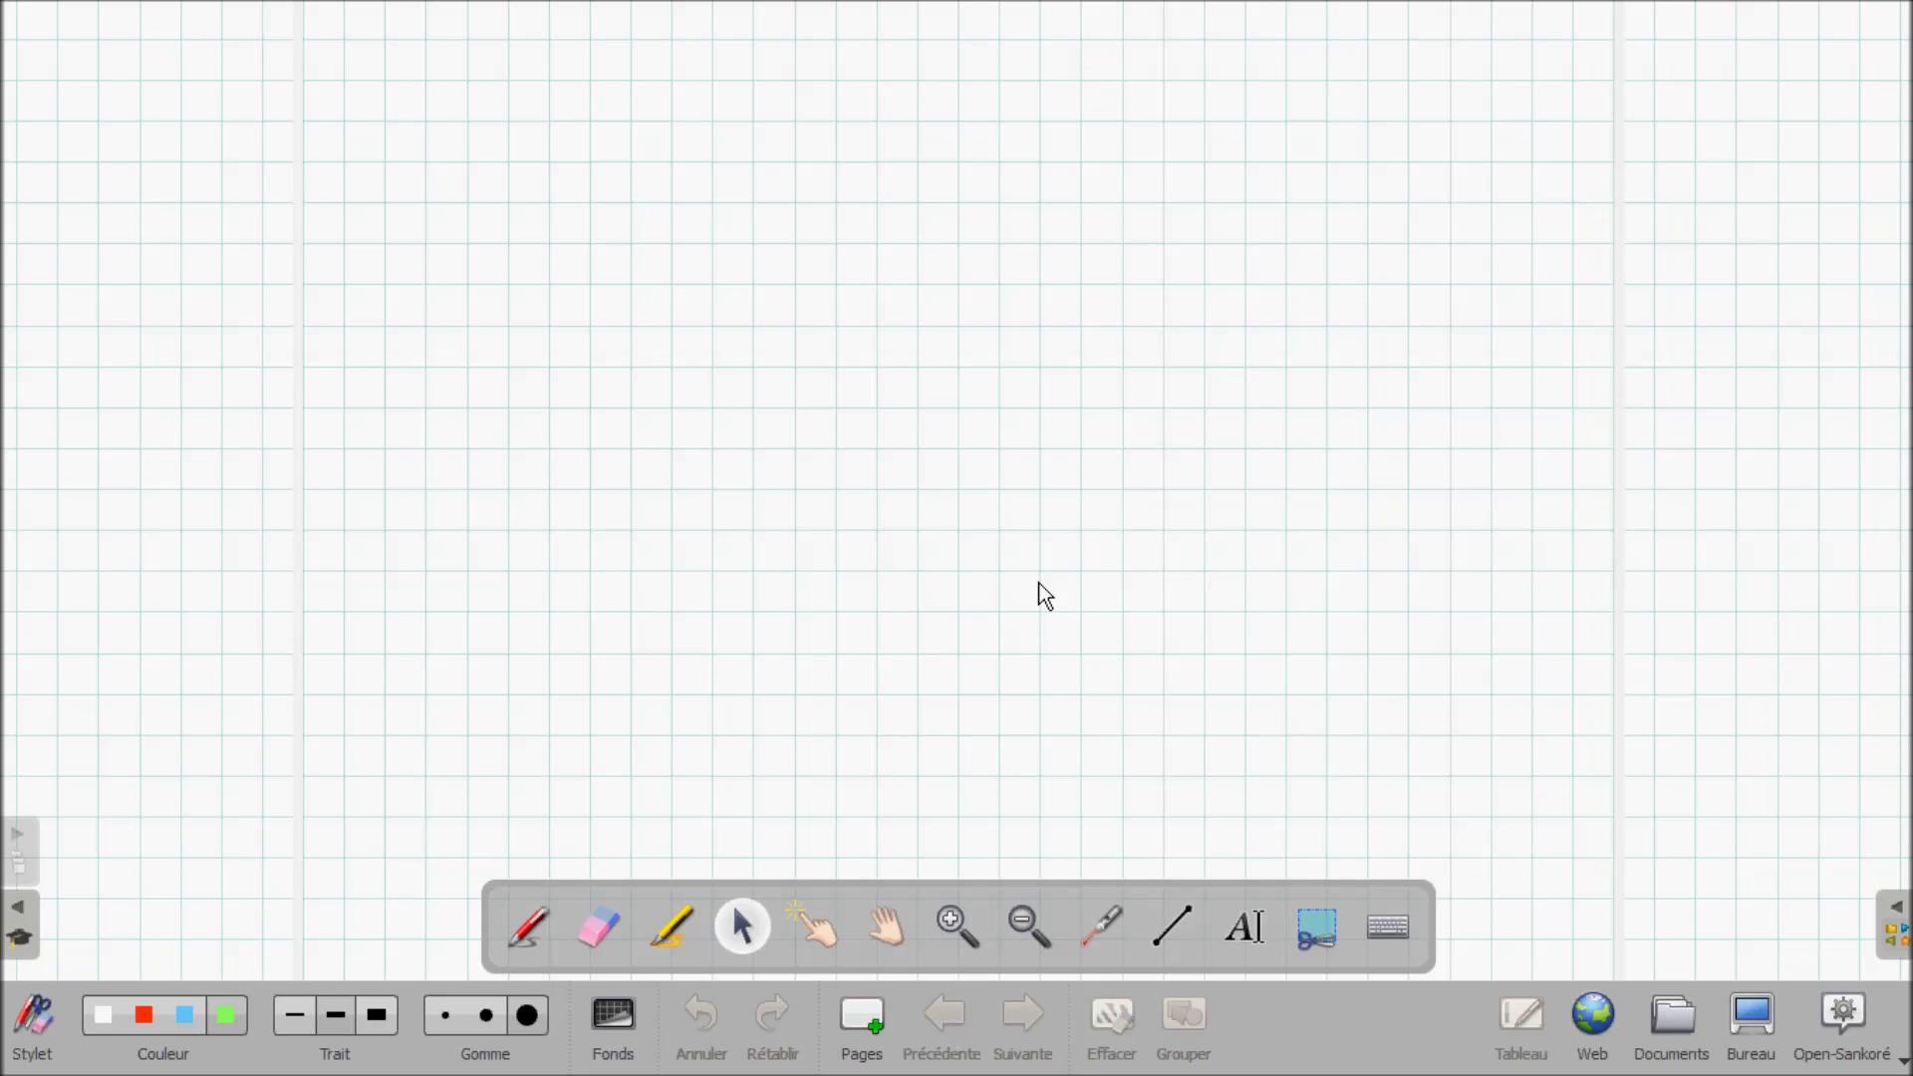
- Add a text box in the upper part of the page reading "Ici je peux écrire avec le clavier de l'ordinateur"
{"action": "left_click", "coordinate": [1251, 924]}
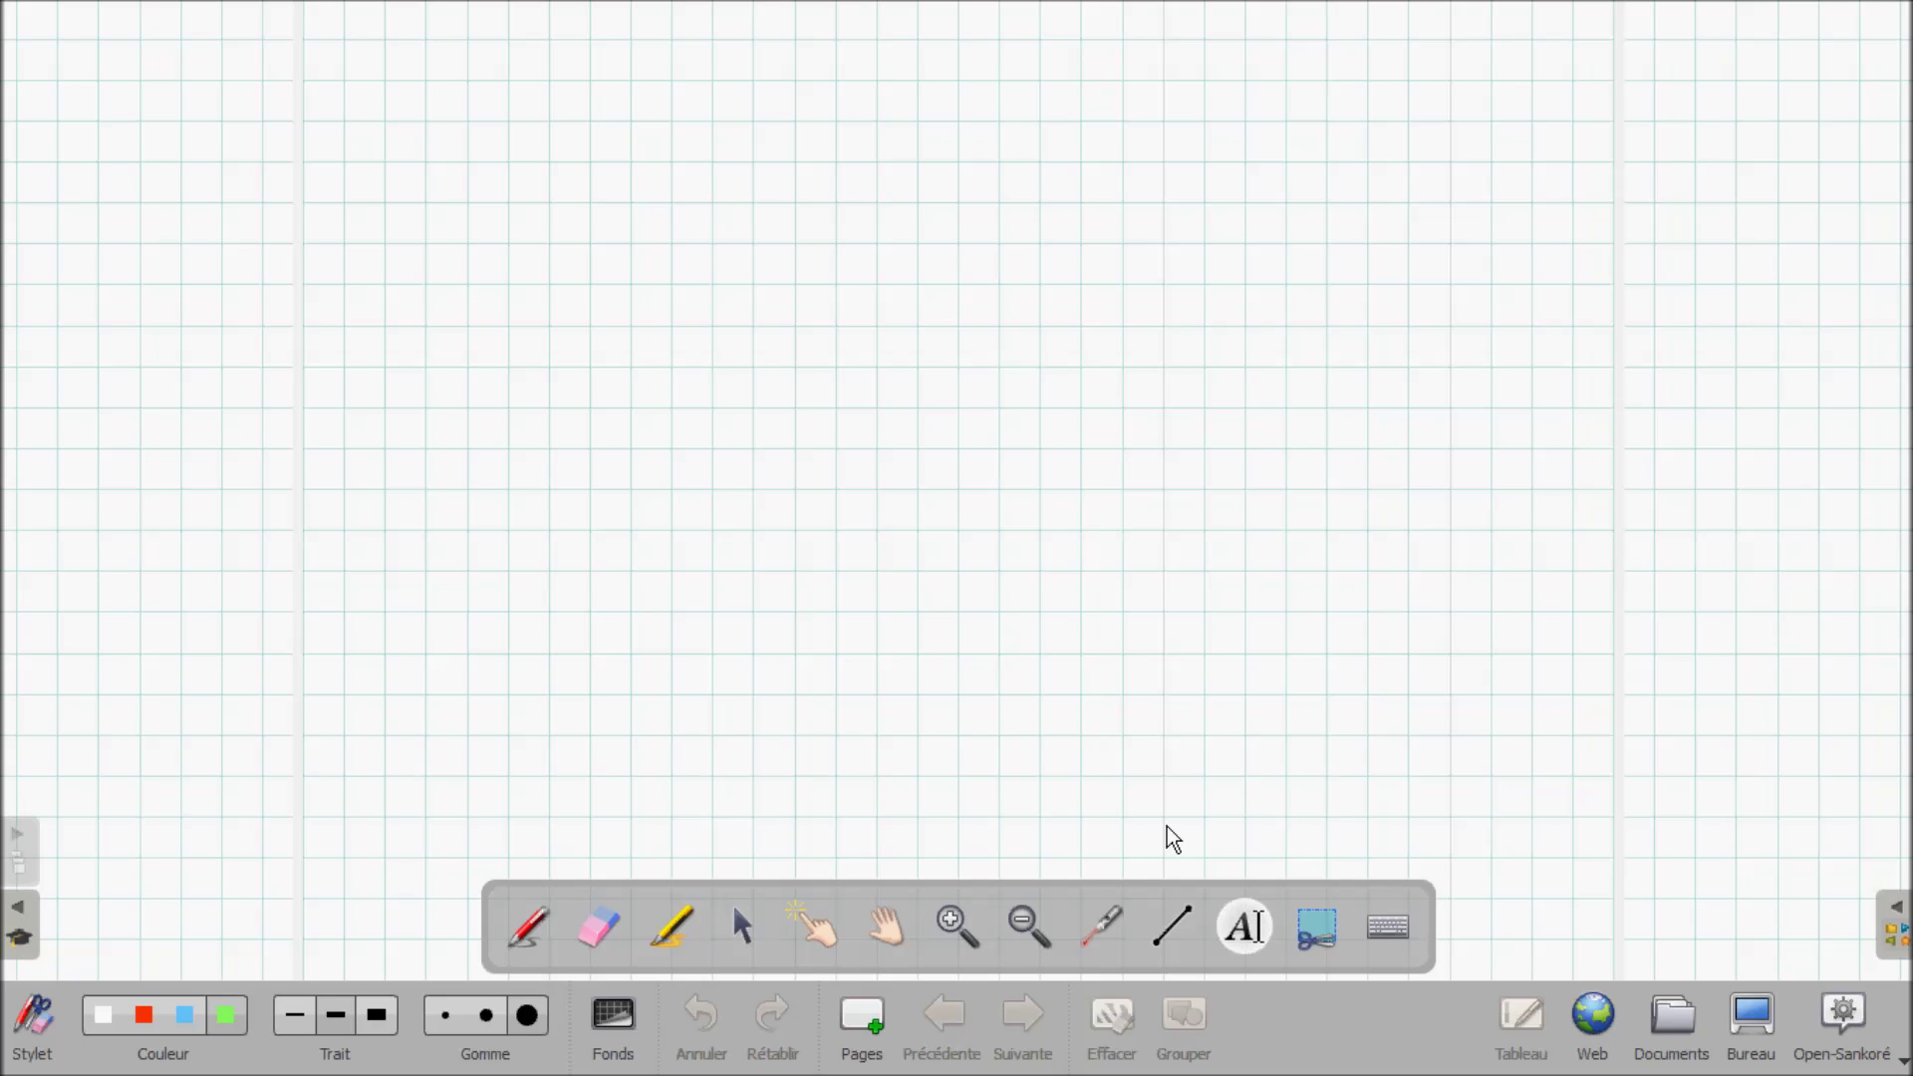
{"action": "left_click", "coordinate": [687, 313]}
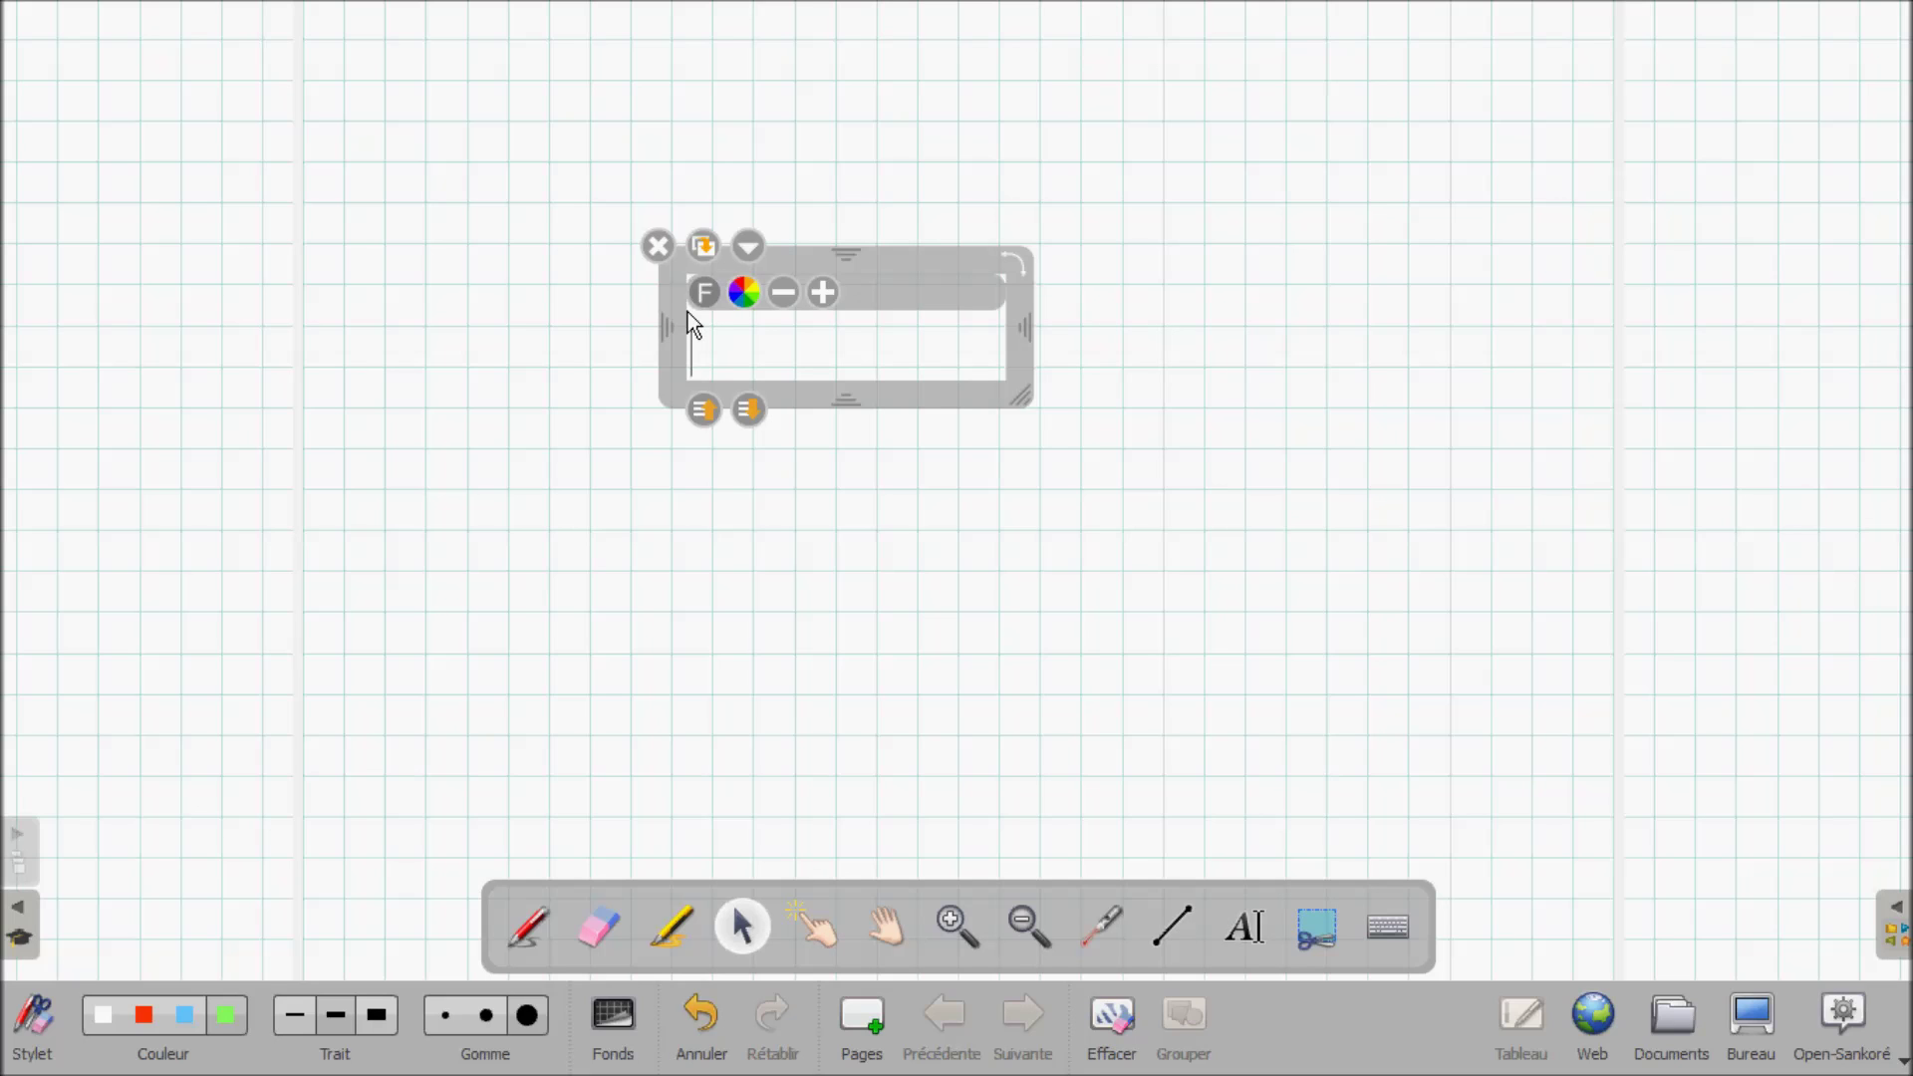
{"action": "type", "text": "Ici je peux écrire "}
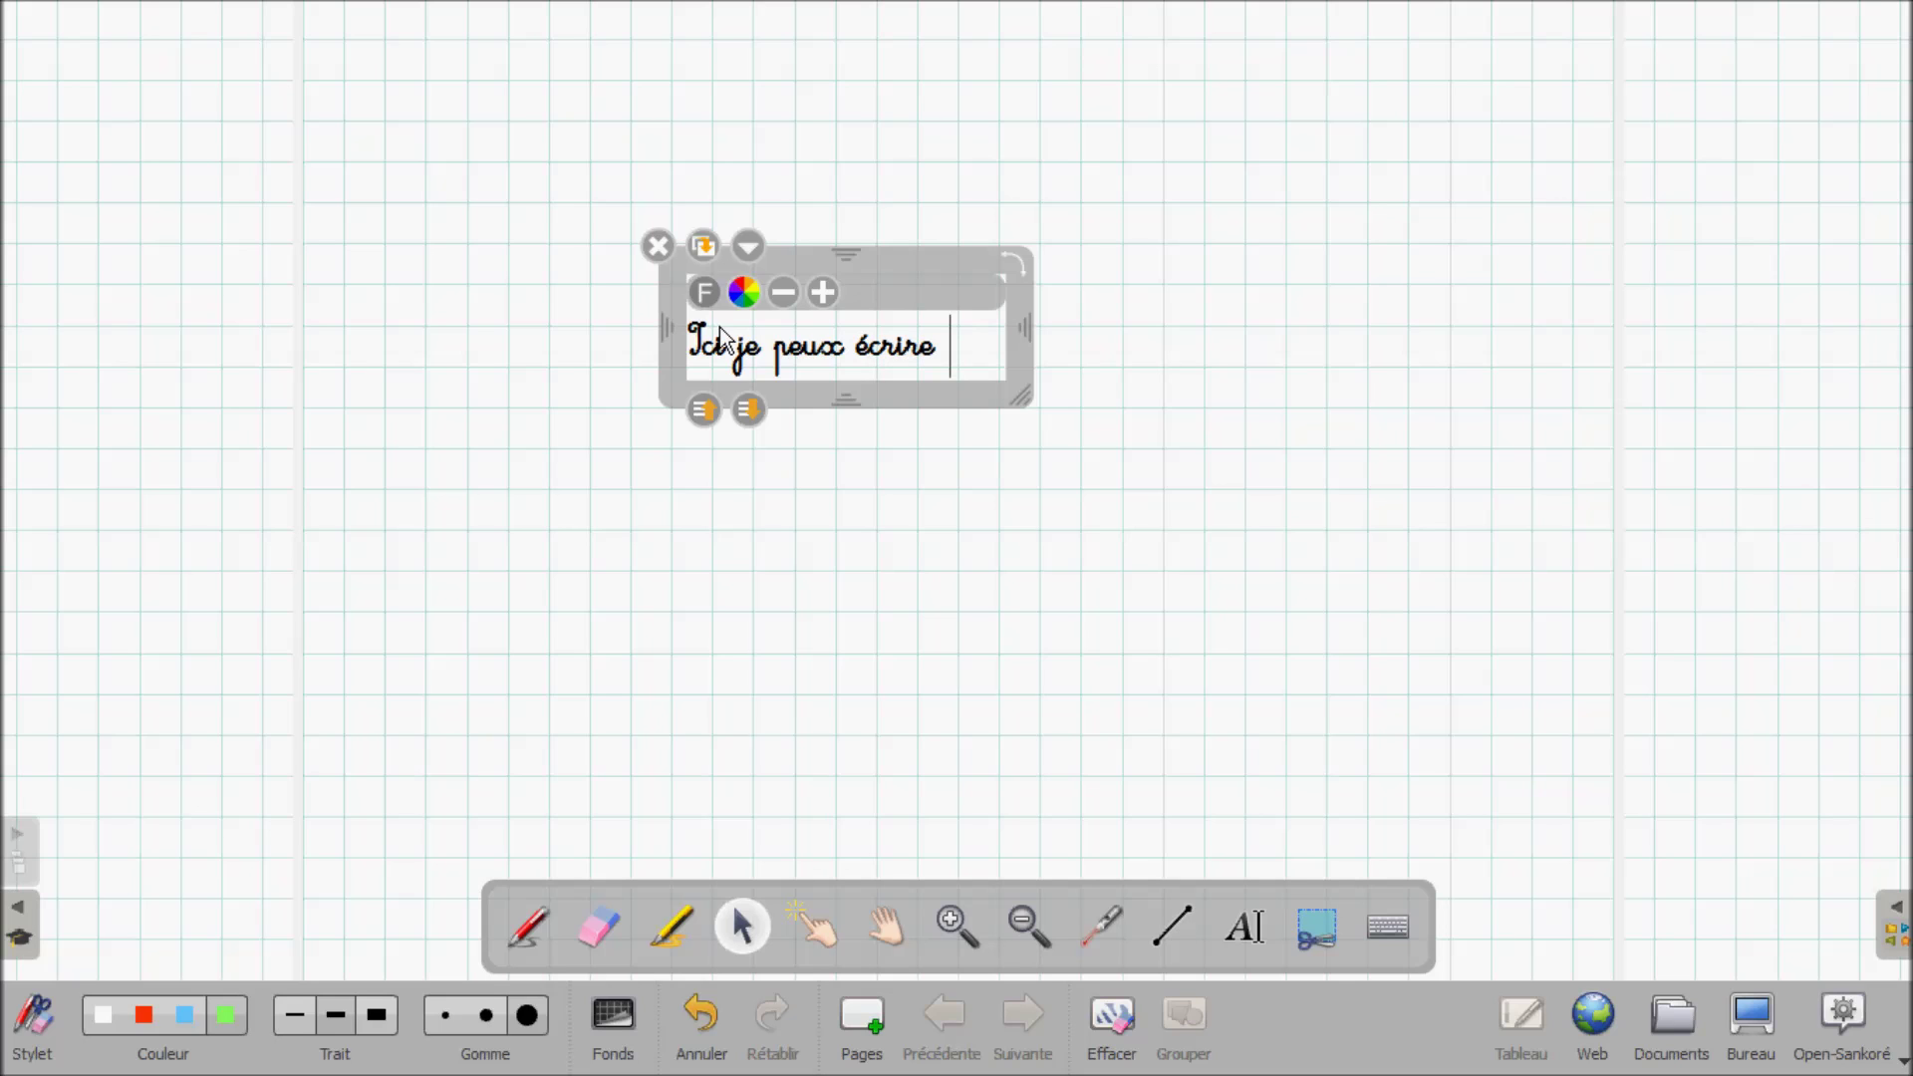
{"action": "type", "text": "avec le clavier de "}
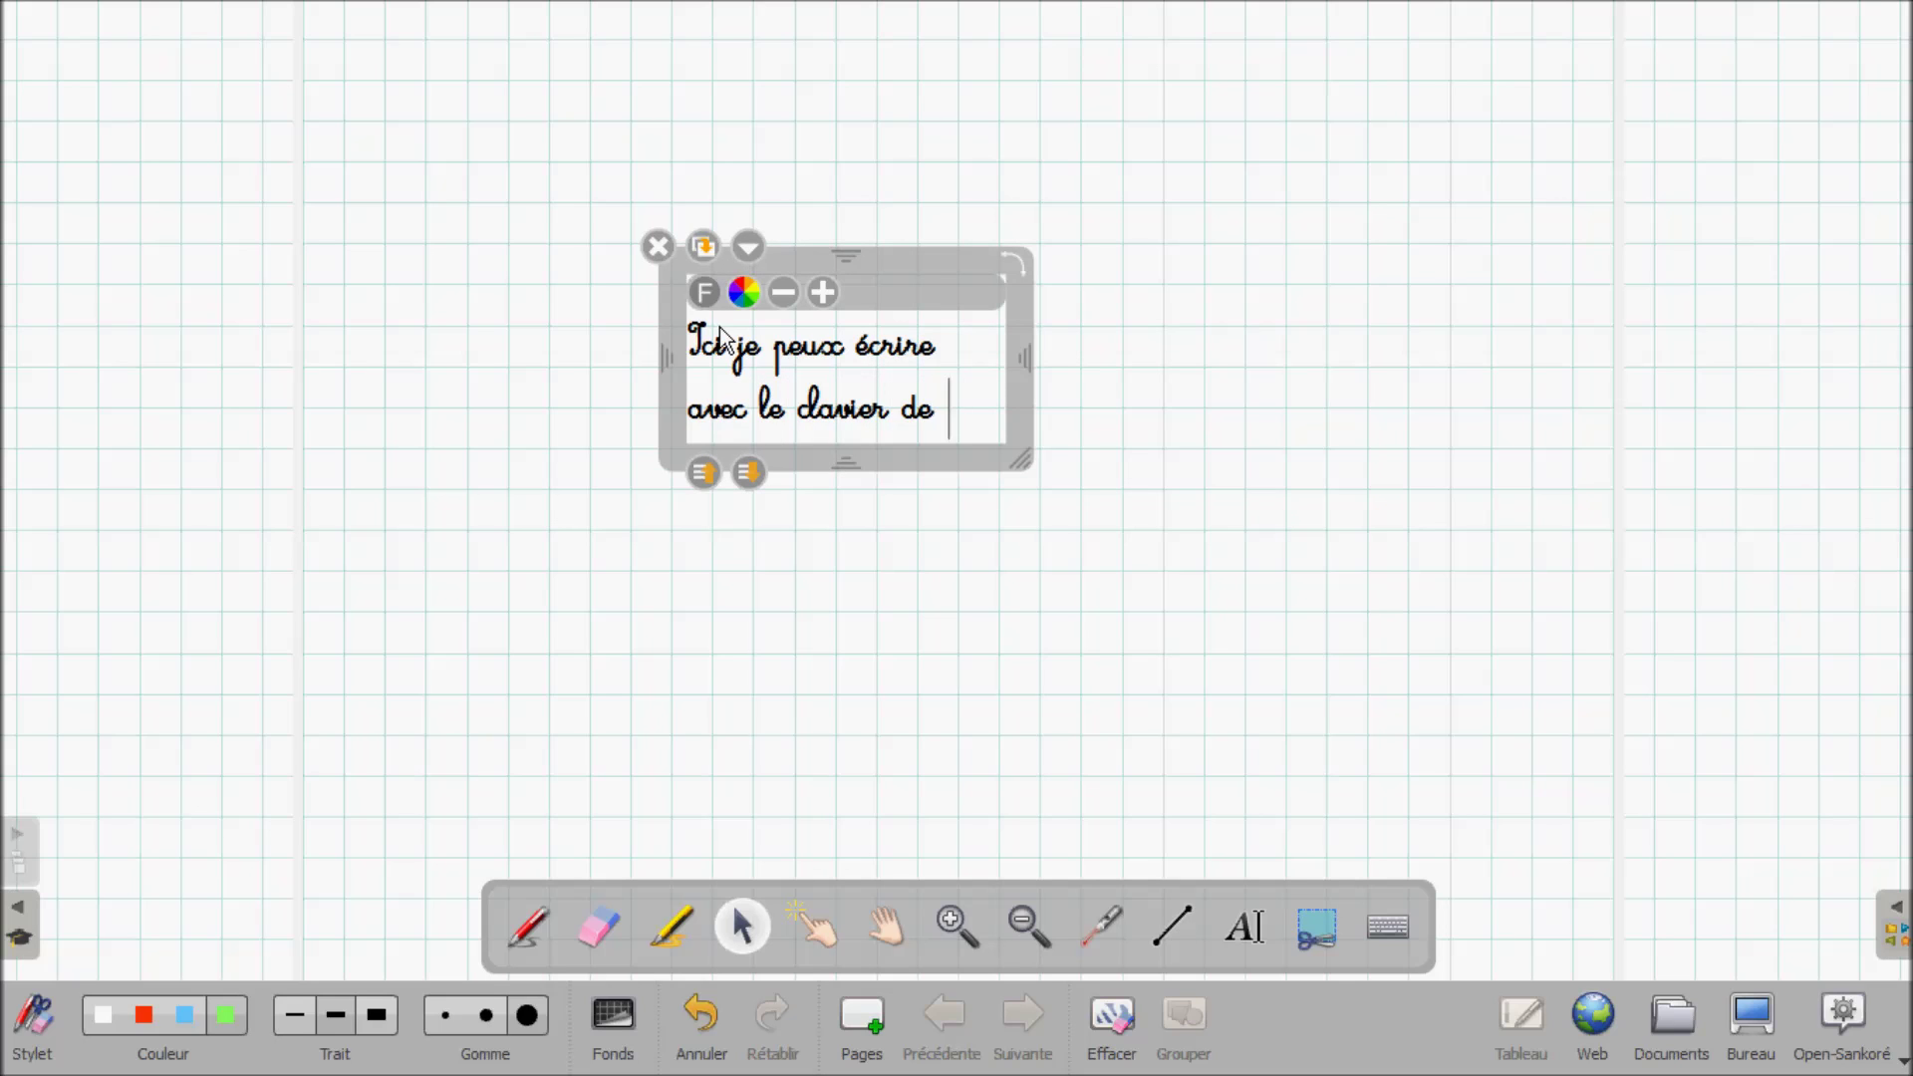
{"action": "type", "text": "l'ordinateur"}
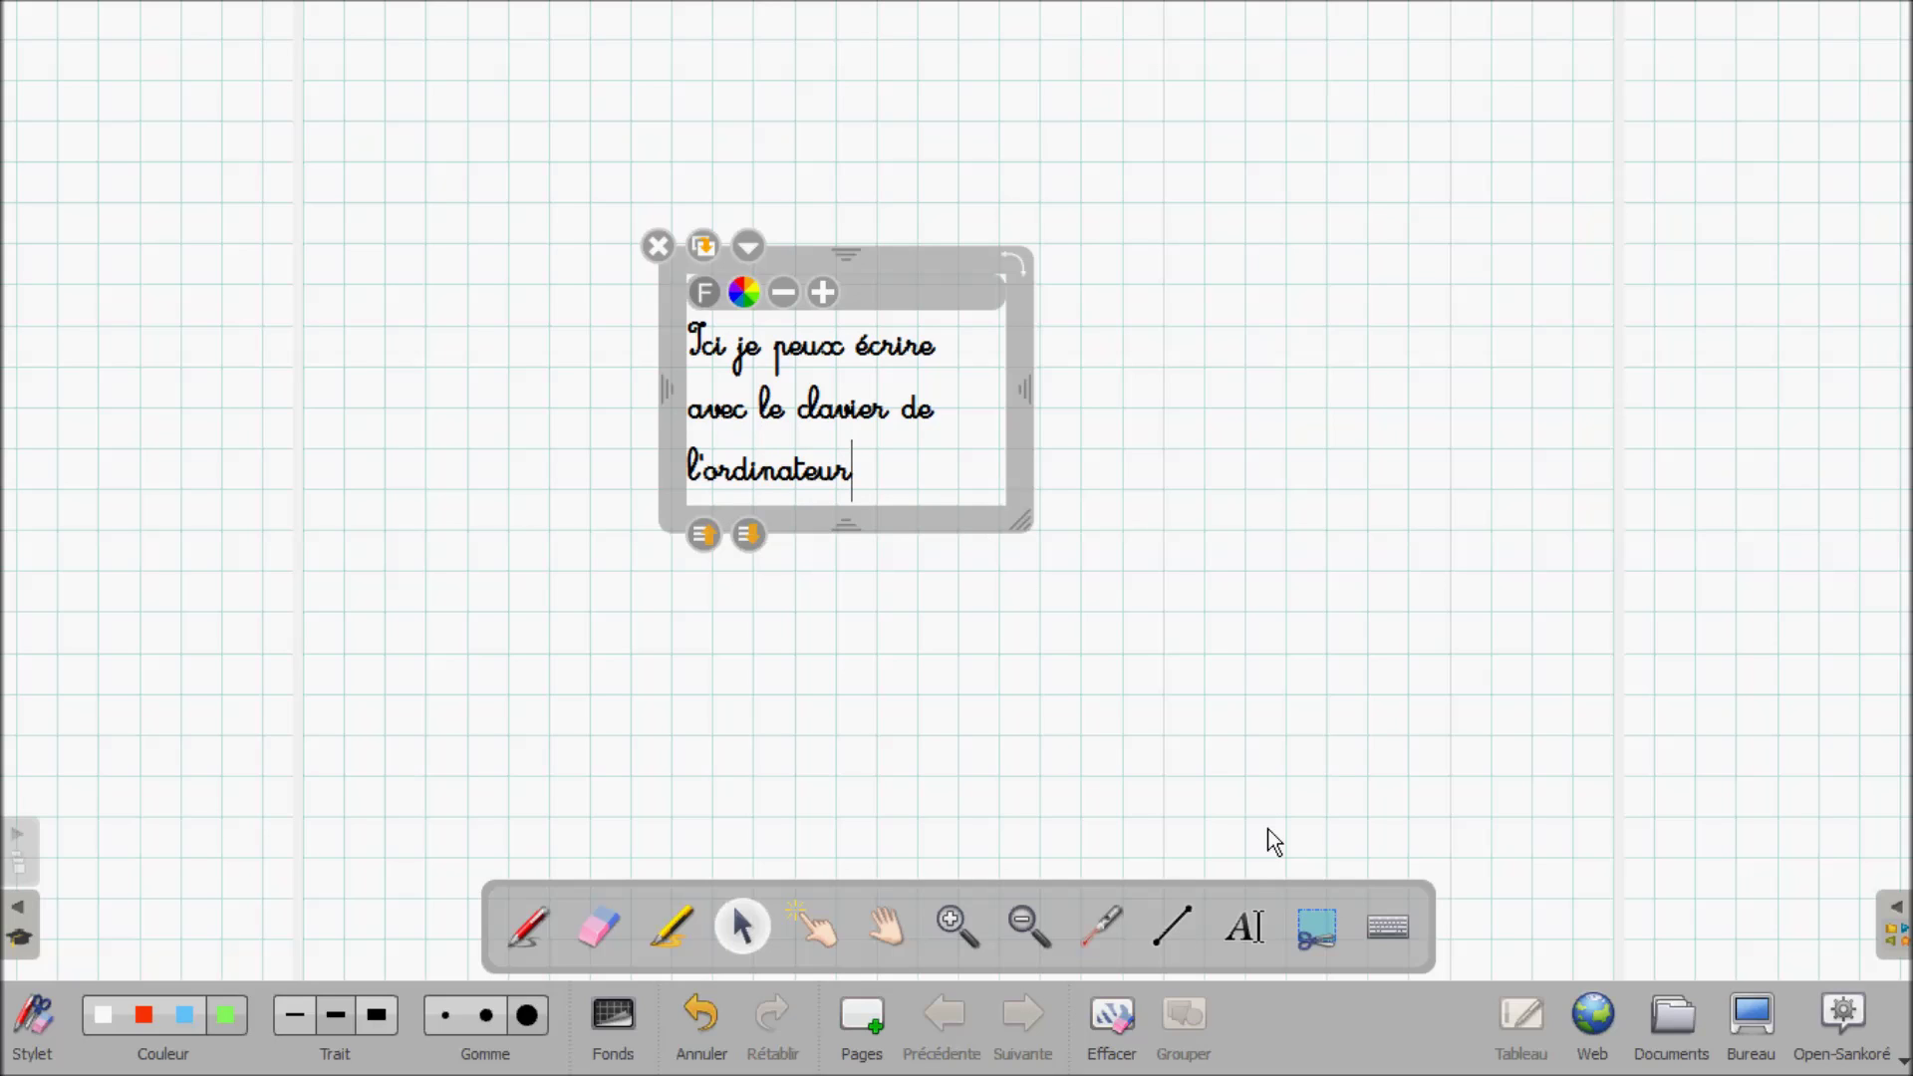
- Append " ou le clavier virtuel." to the text using the virtual keyboard, moved below the text box, and close the keyboard
{"action": "left_click", "coordinate": [1395, 936]}
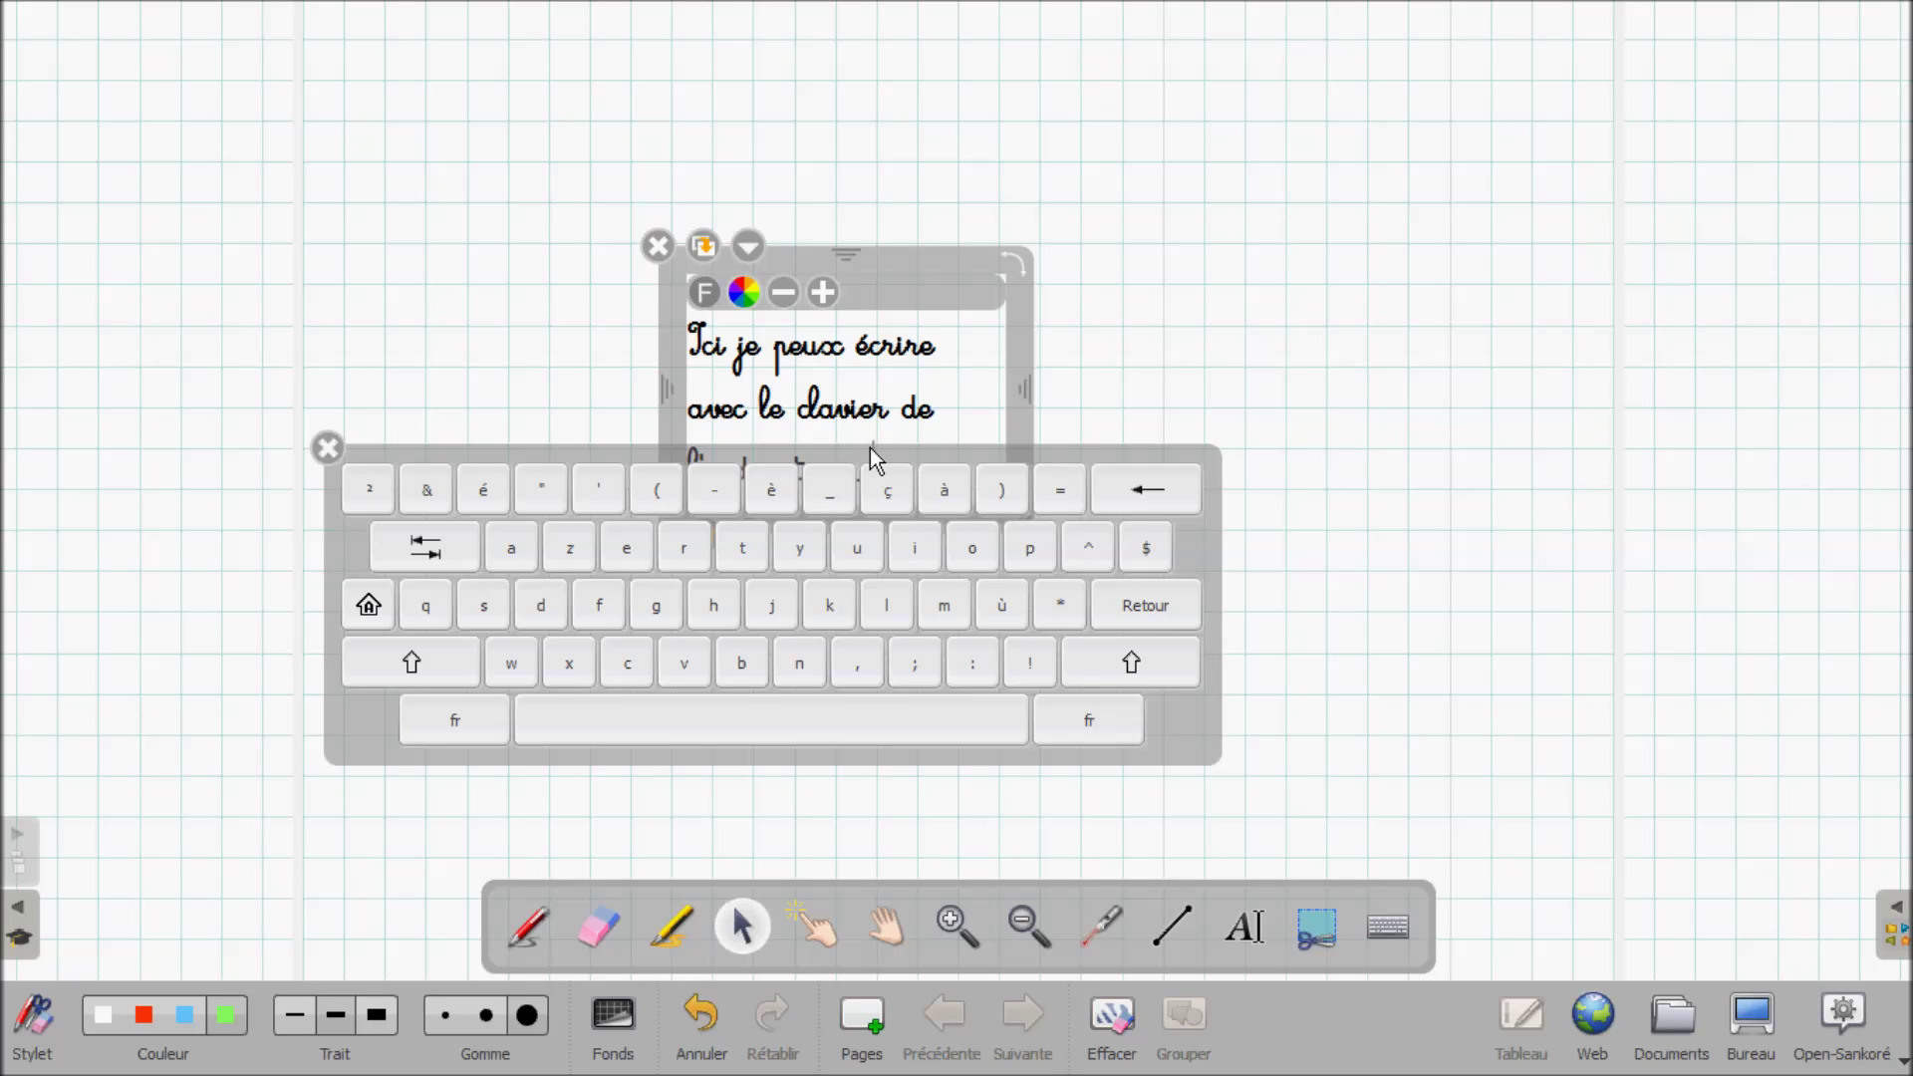
{"action": "left_click_drag", "start_coordinate": [869, 459], "coordinate": [887, 579]}
{"action": "left_click", "coordinate": [1158, 618]}
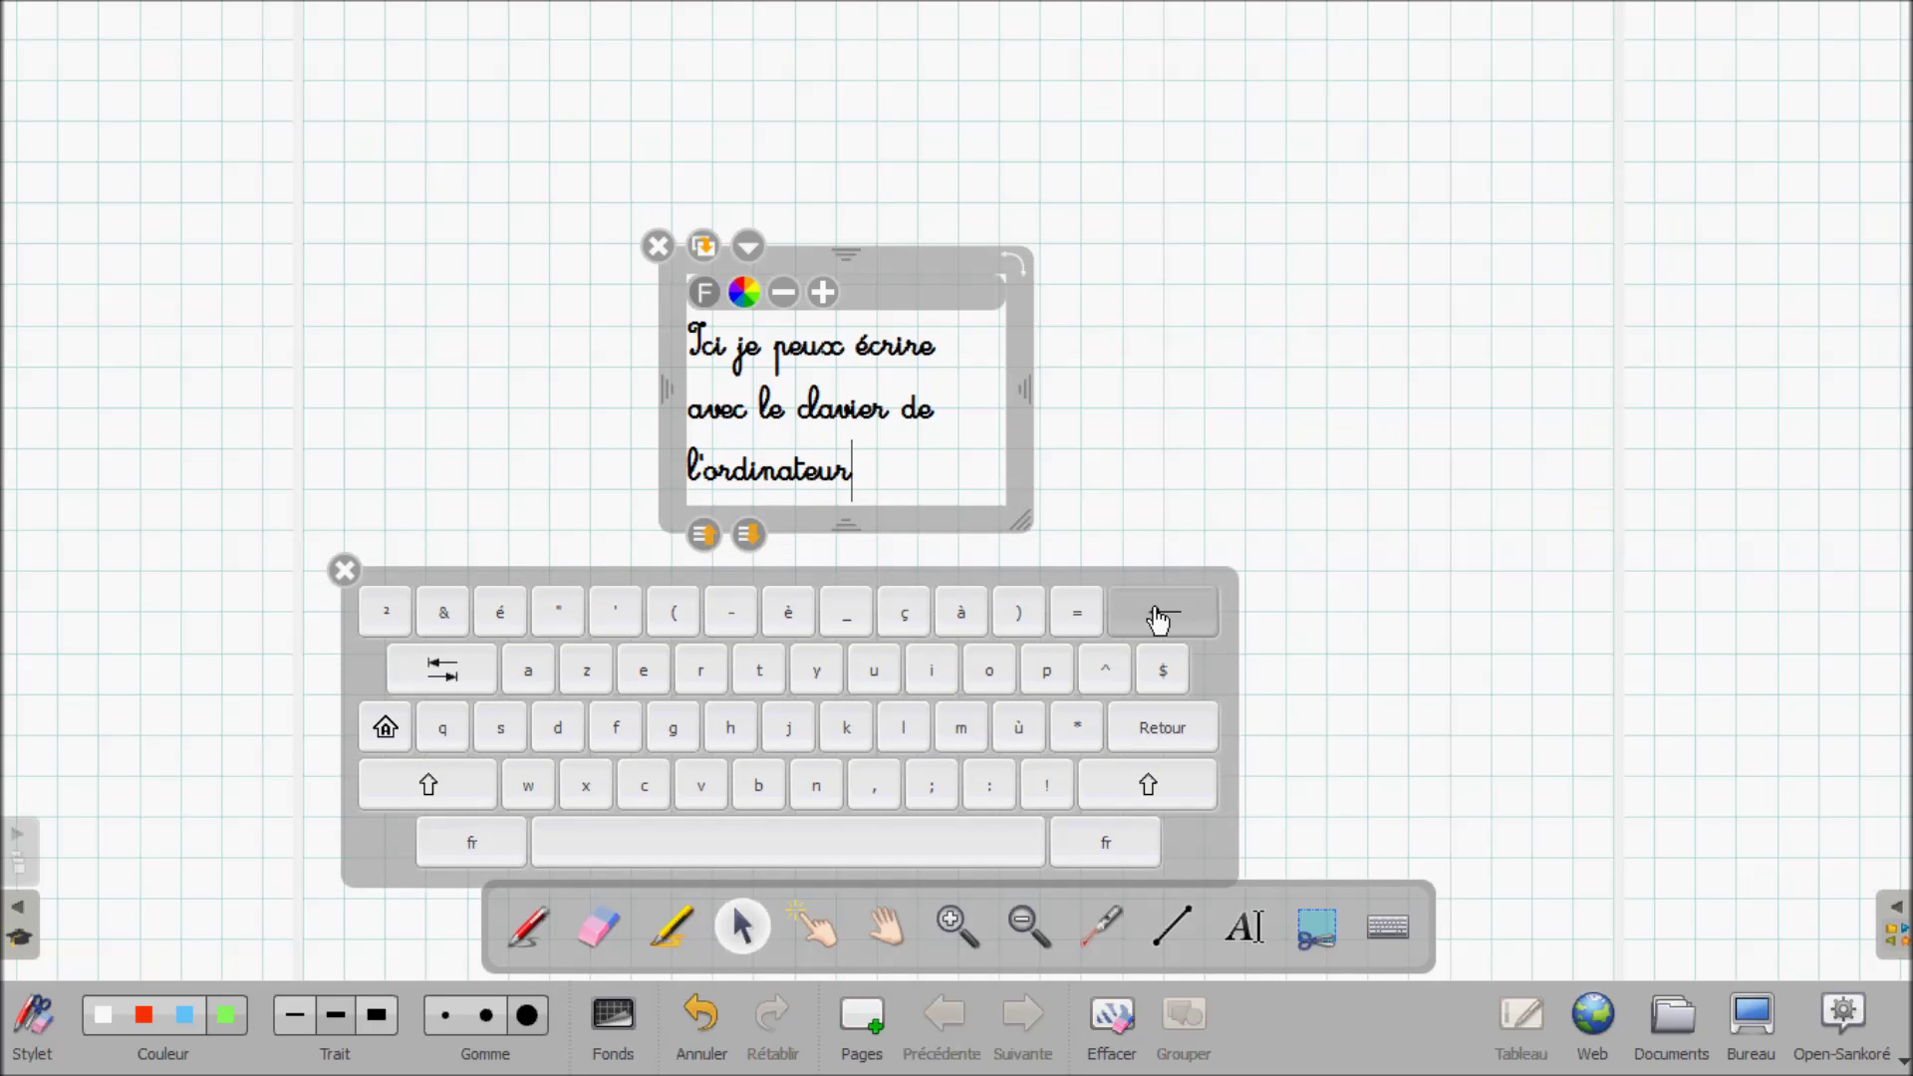
{"action": "left_click", "coordinate": [948, 847]}
{"action": "left_click", "coordinate": [995, 670]}
{"action": "left_click", "coordinate": [874, 670]}
{"action": "left_click", "coordinate": [904, 727]}
{"action": "left_click", "coordinate": [644, 670]}
{"action": "left_click", "coordinate": [680, 842]}
{"action": "left_click", "coordinate": [645, 785]}
{"action": "left_click", "coordinate": [904, 727]}
{"action": "left_click", "coordinate": [528, 671]}
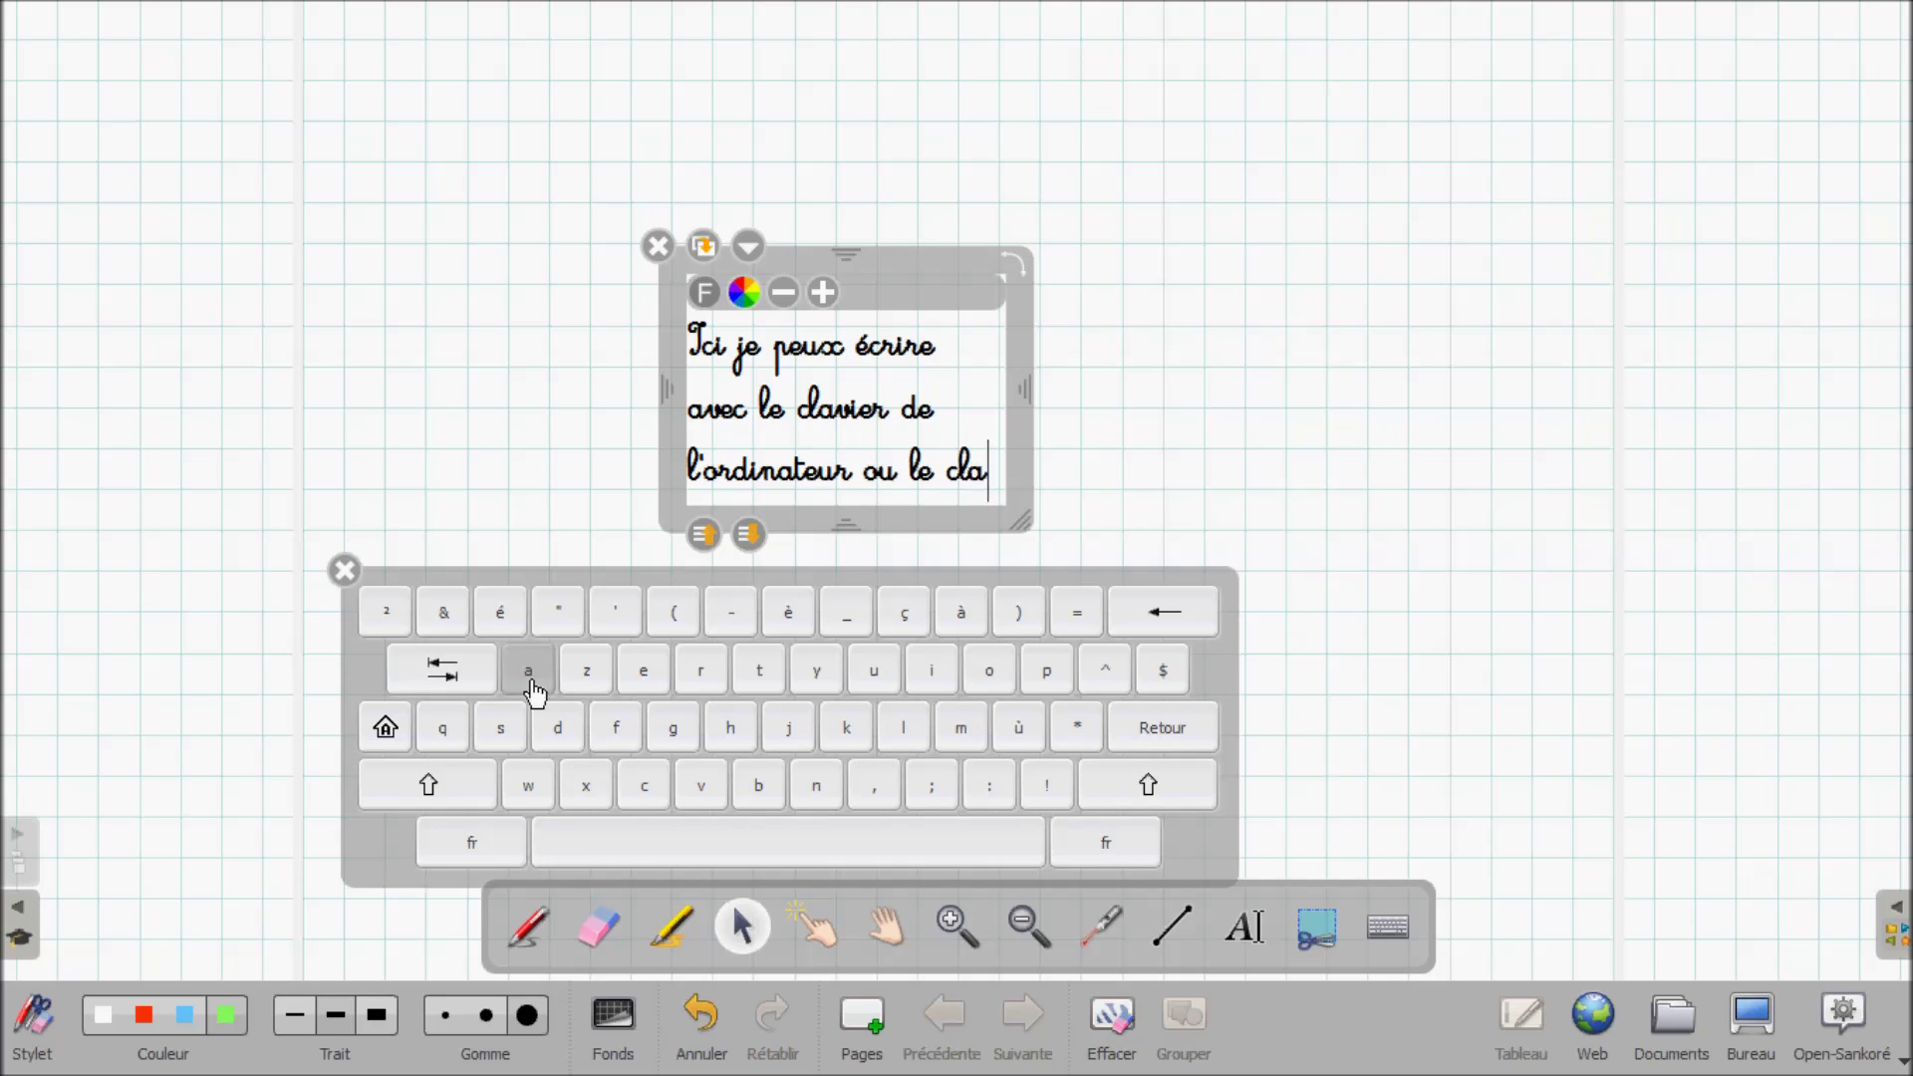
{"action": "left_click", "coordinate": [701, 785]}
{"action": "left_click", "coordinate": [931, 670]}
{"action": "left_click", "coordinate": [643, 669]}
{"action": "left_click", "coordinate": [700, 670]}
{"action": "left_click", "coordinate": [757, 841]}
{"action": "left_click", "coordinate": [711, 792]}
{"action": "left_click", "coordinate": [931, 671]}
{"action": "left_click", "coordinate": [701, 670]}
{"action": "left_click", "coordinate": [759, 671]}
{"action": "left_click", "coordinate": [874, 670]}
{"action": "left_click", "coordinate": [643, 669]}
{"action": "left_click", "coordinate": [918, 737]}
{"action": "left_click", "coordinate": [1146, 787]}
{"action": "left_click", "coordinate": [936, 787]}
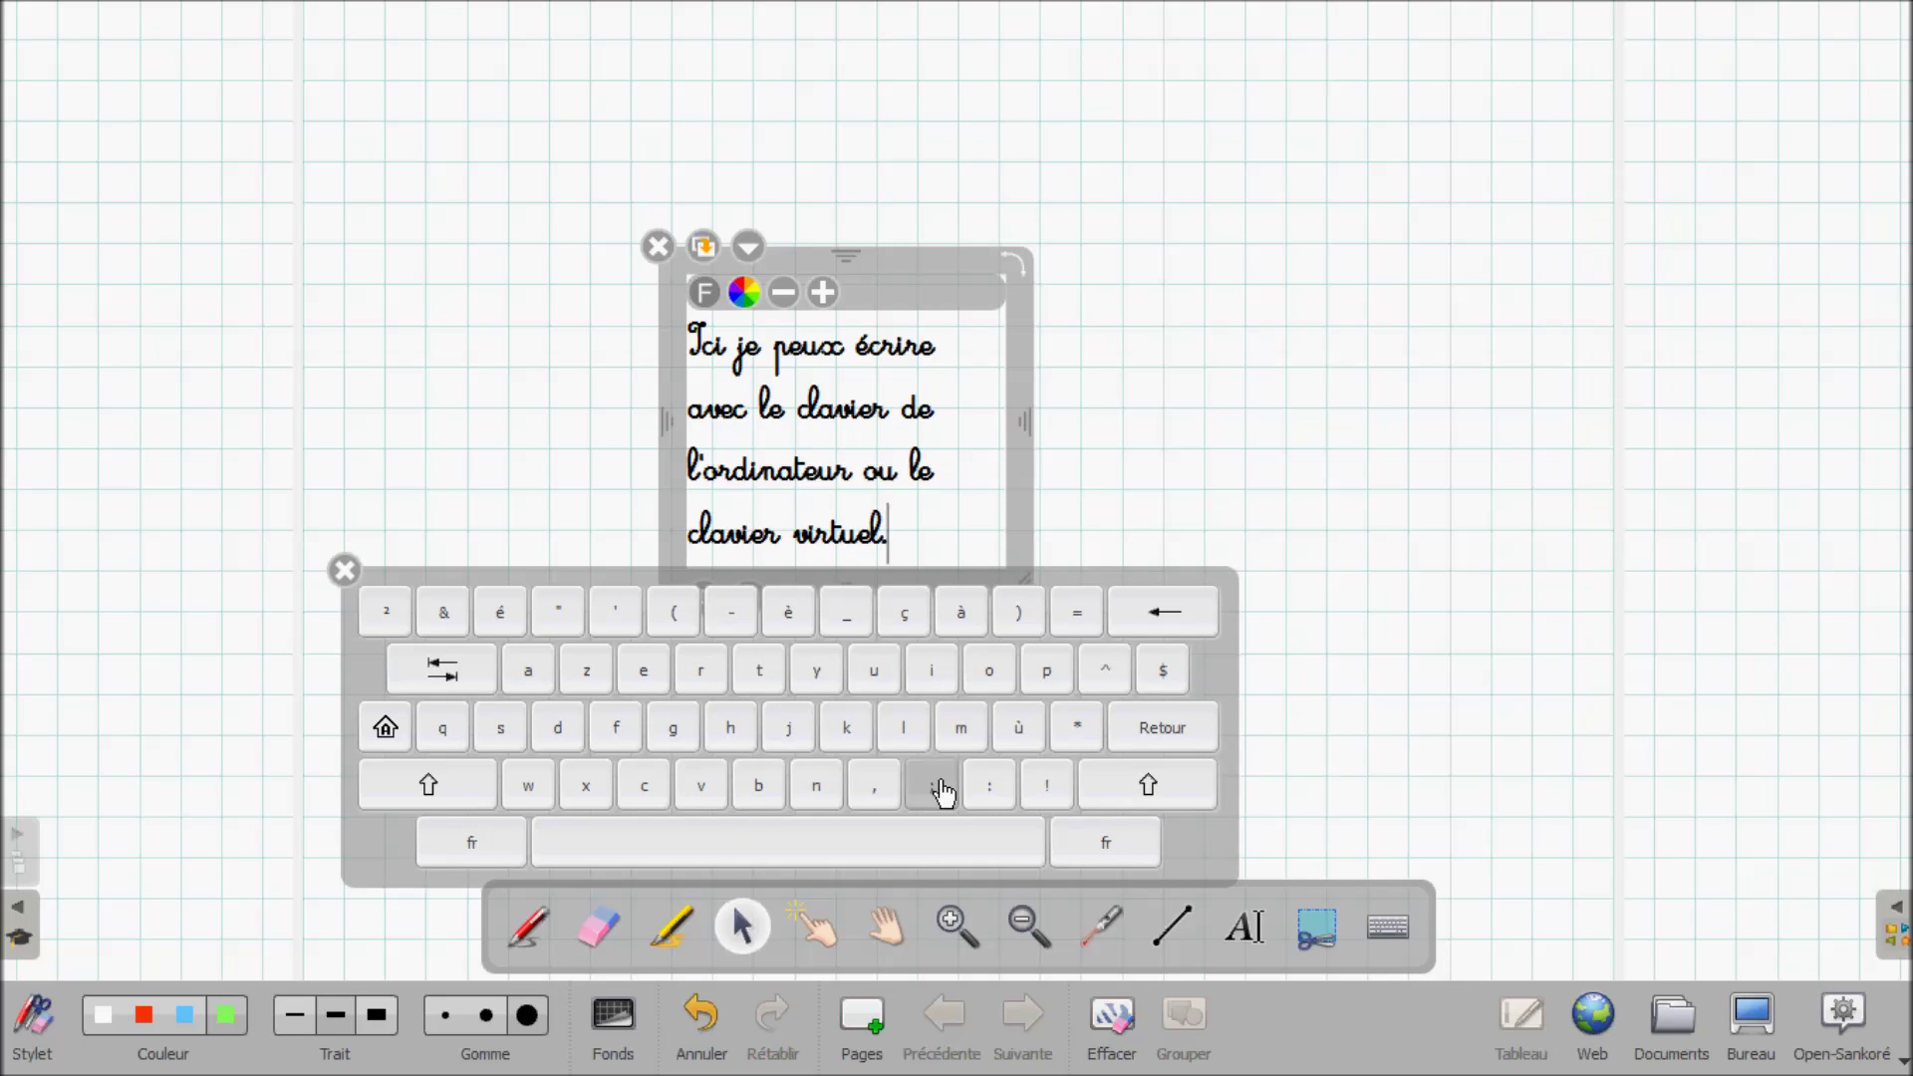
{"action": "left_click", "coordinate": [343, 570]}
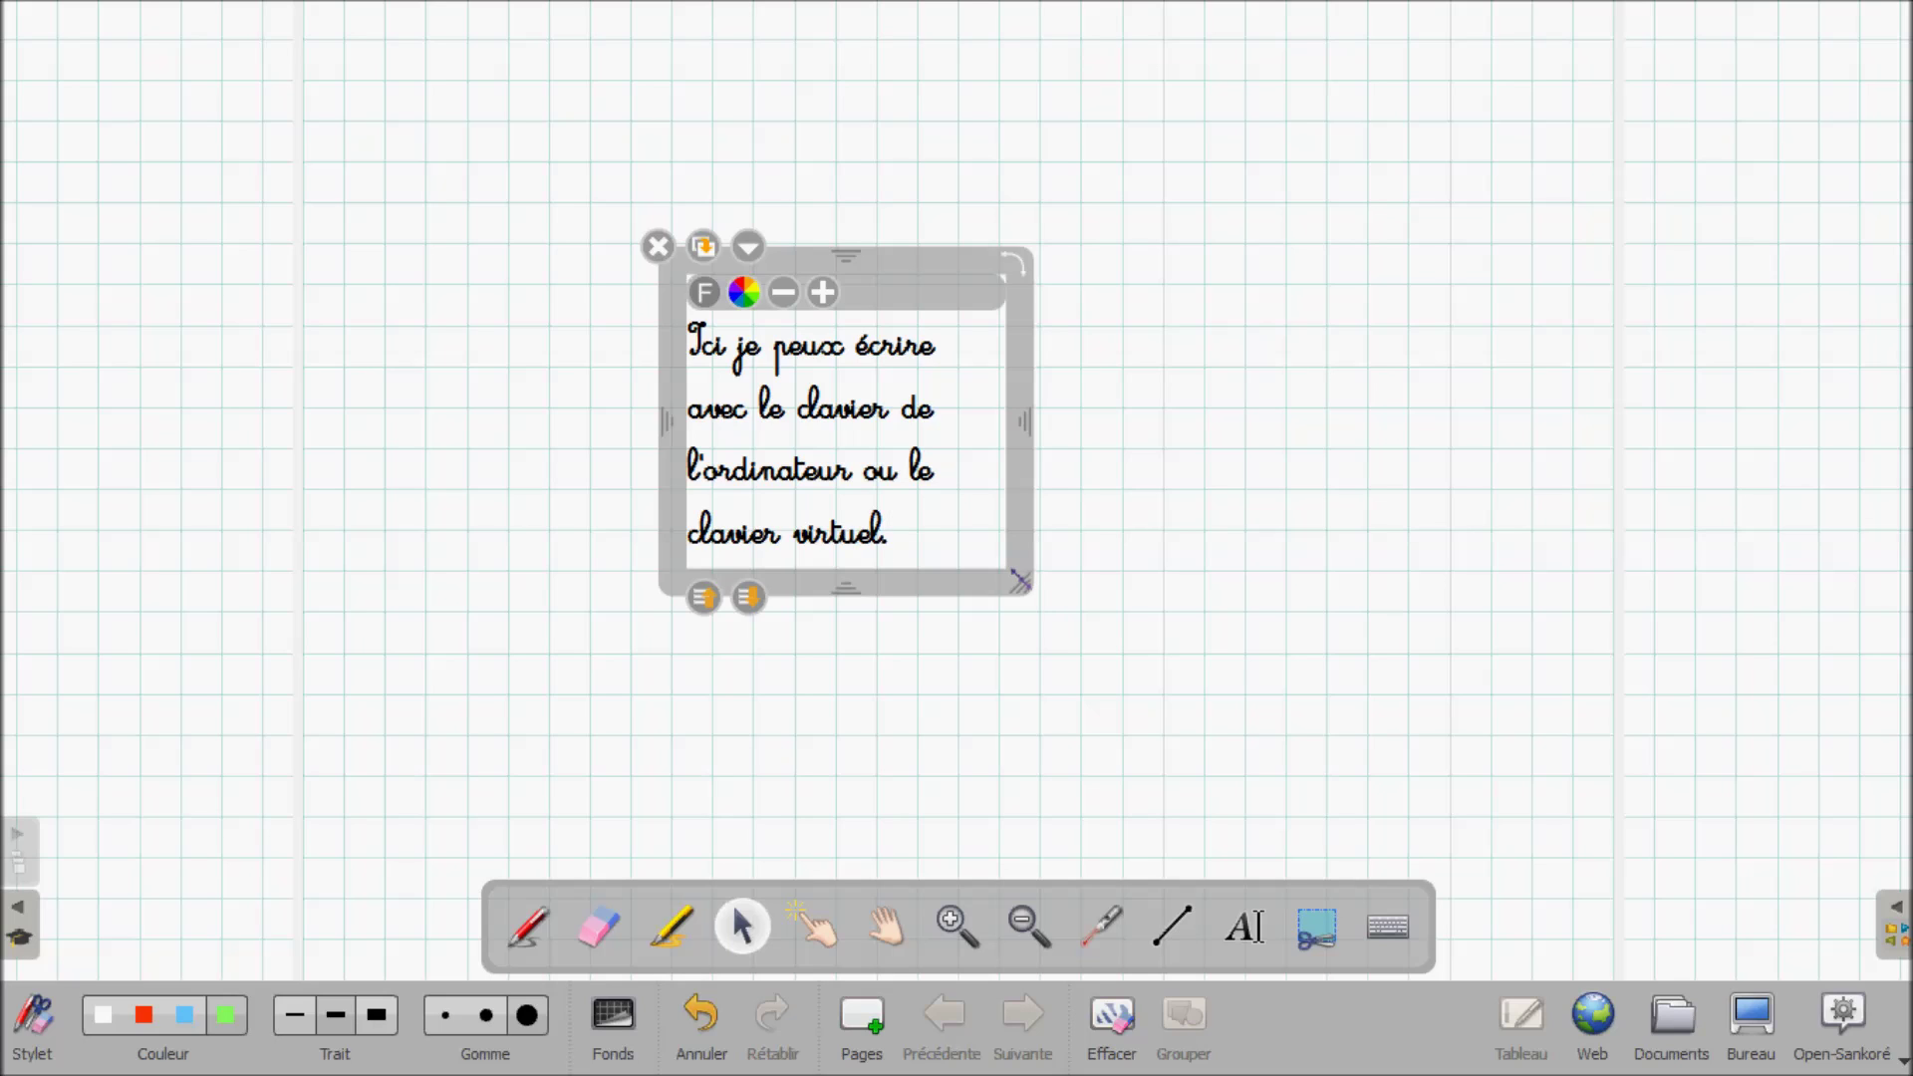
- Widen the text box so the sentence fits on one line and set all its text to Arial, size 28
{"action": "left_click_drag", "start_coordinate": [1018, 580], "coordinate": [1713, 369]}
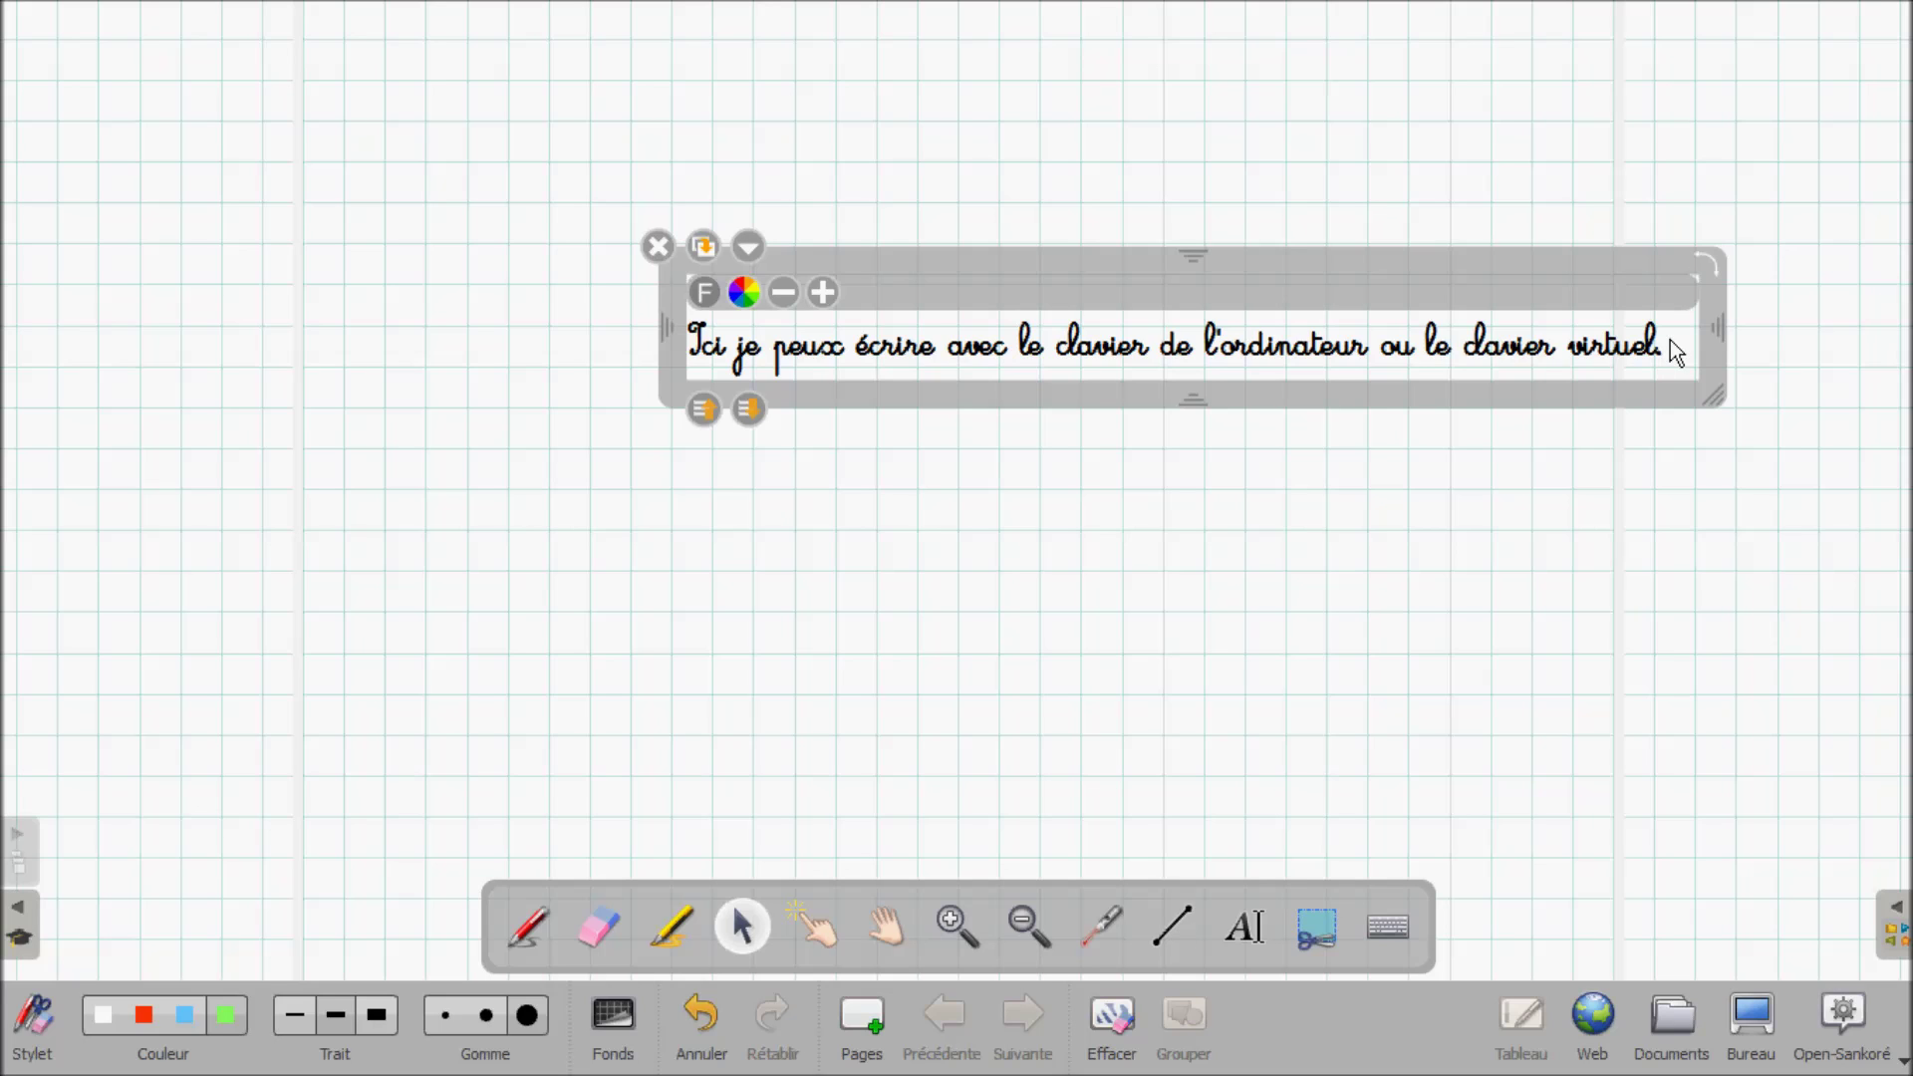
{"action": "left_click_drag", "start_coordinate": [1664, 341], "coordinate": [707, 339]}
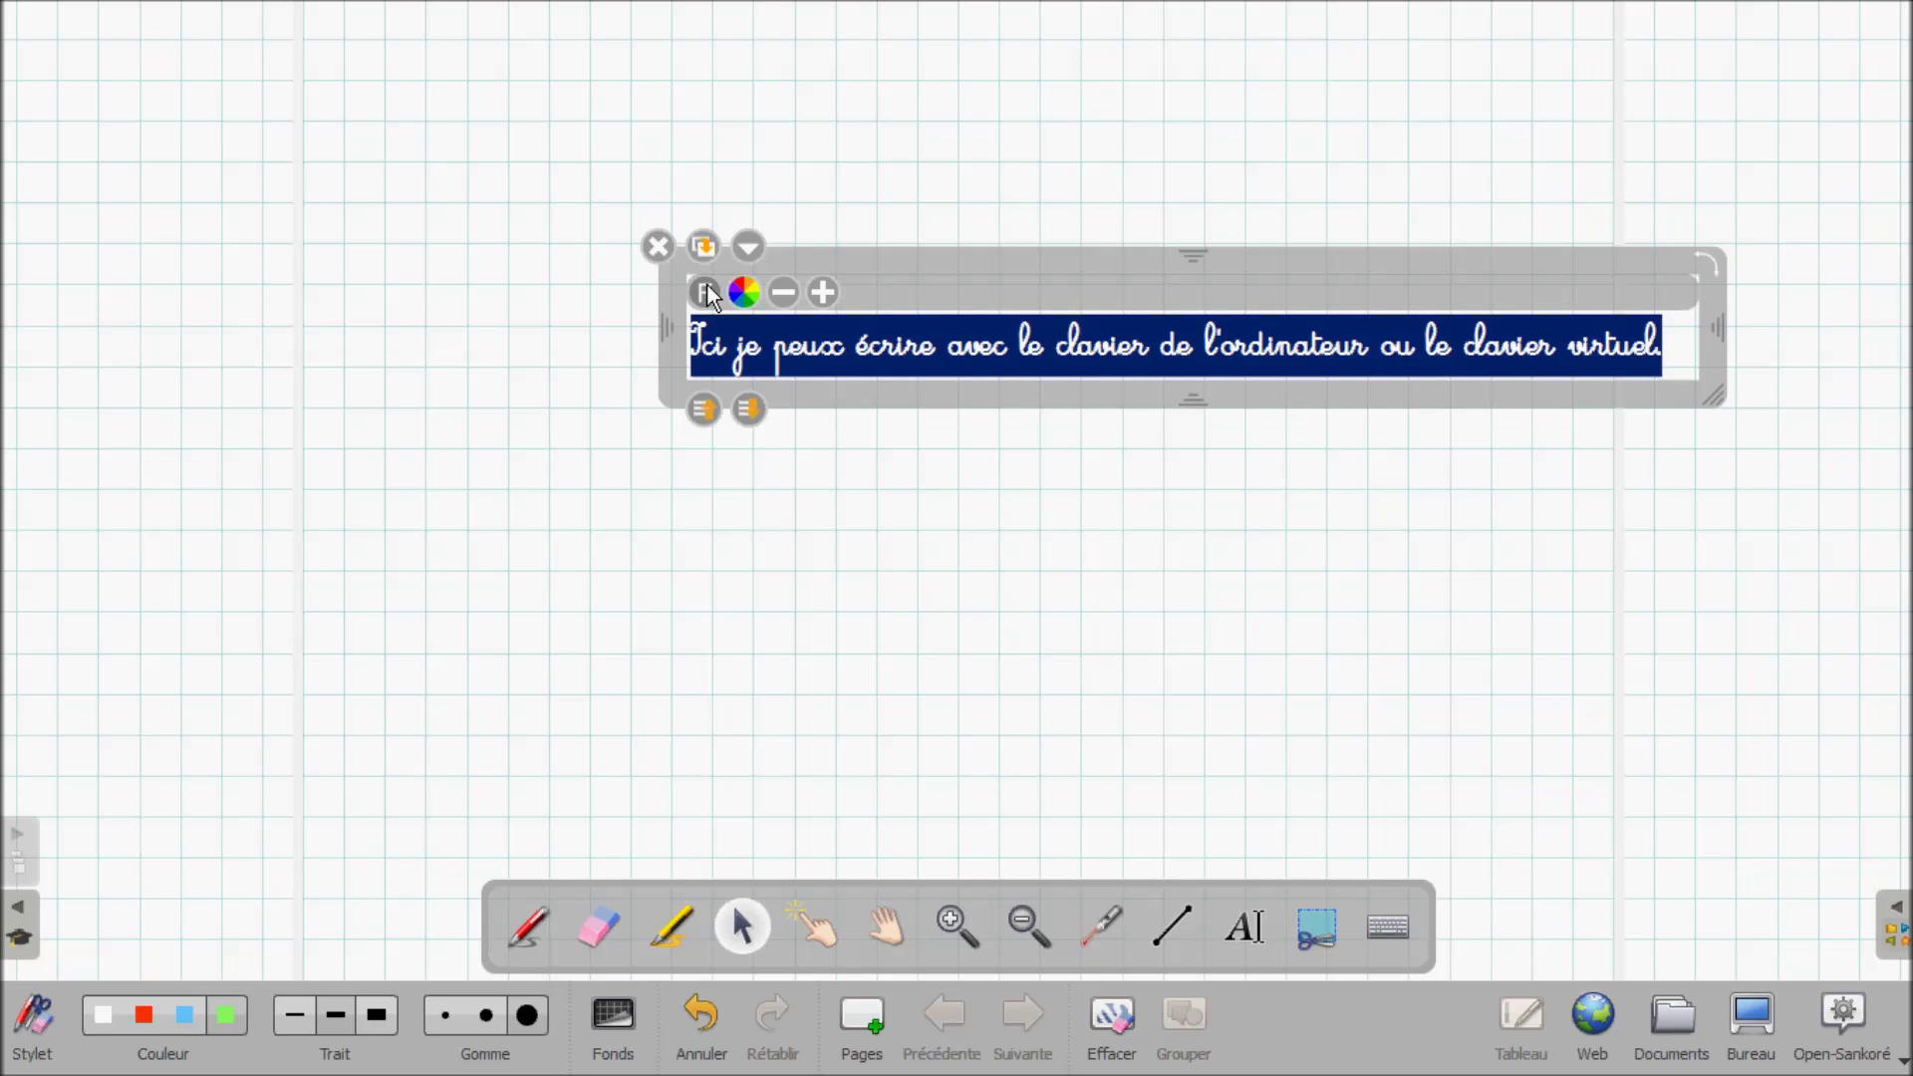
{"action": "left_click", "coordinate": [705, 293]}
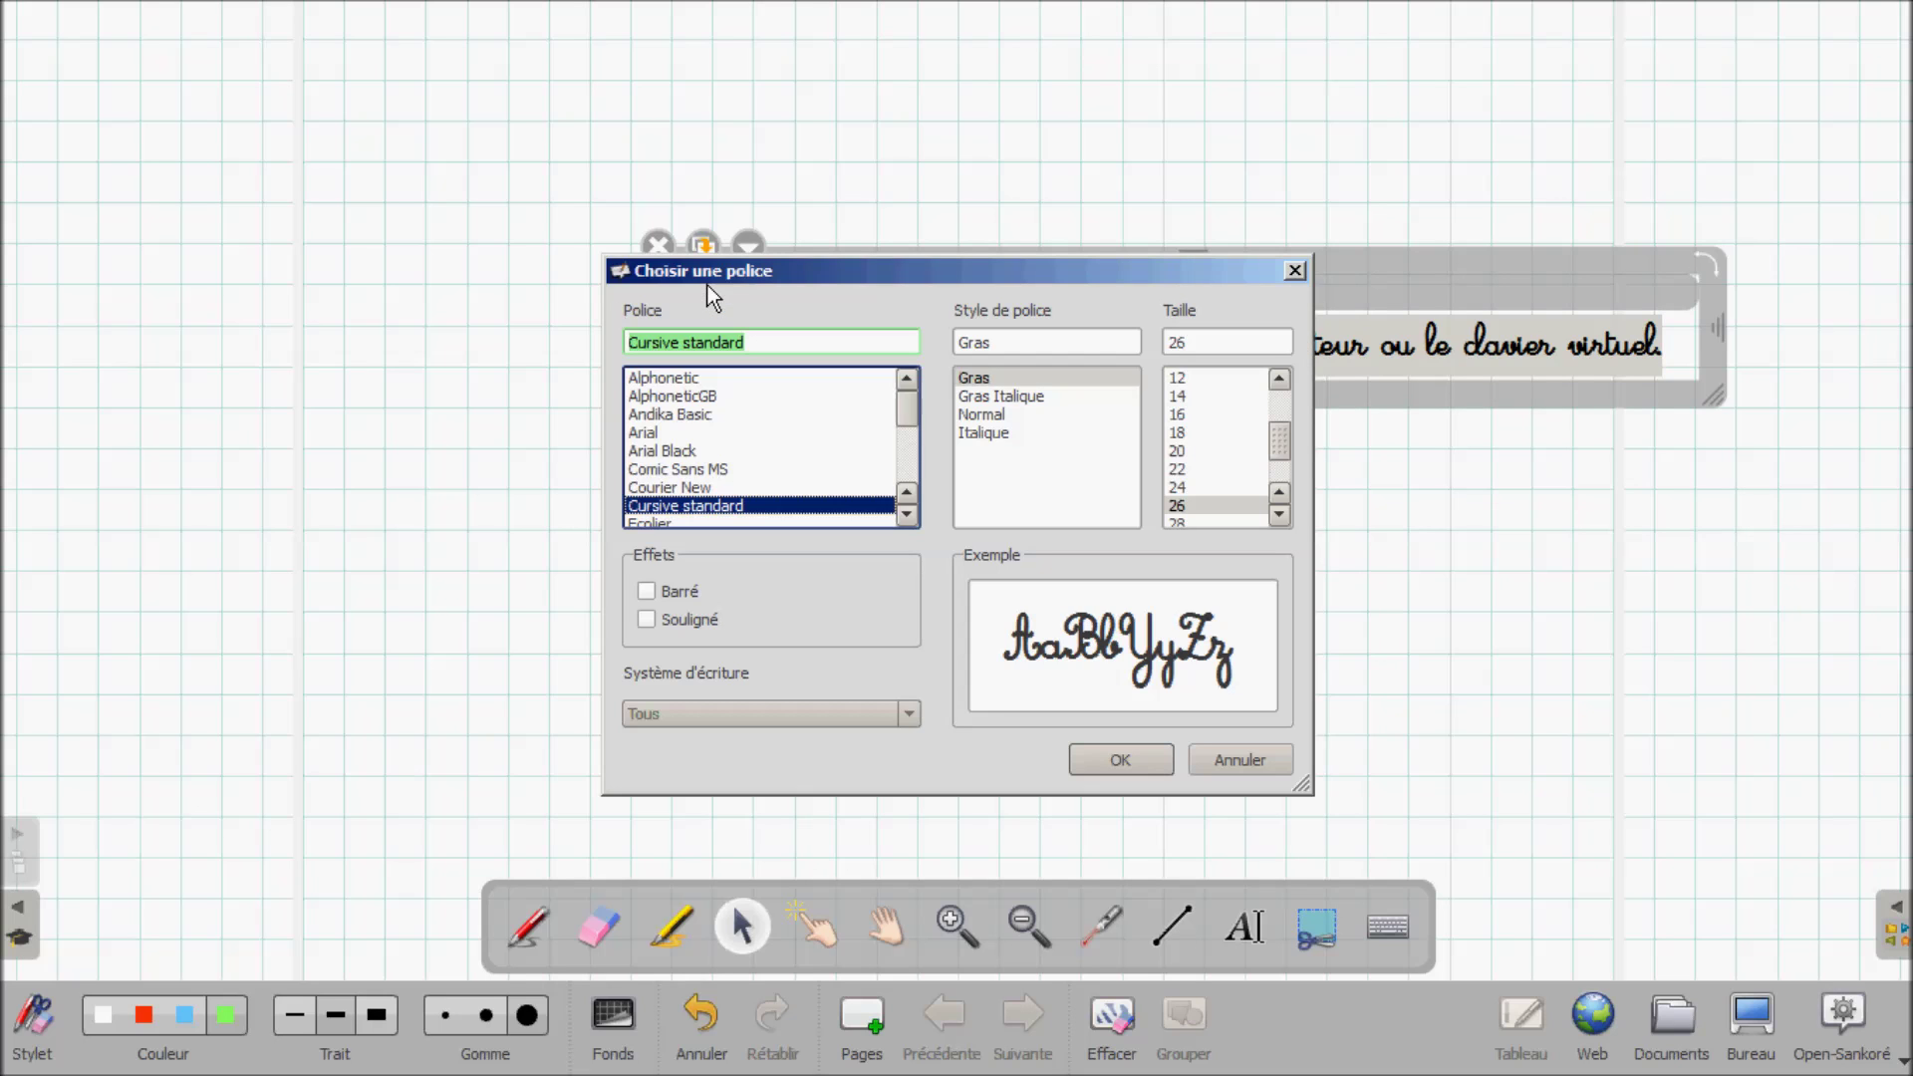
{"action": "left_click", "coordinate": [705, 437]}
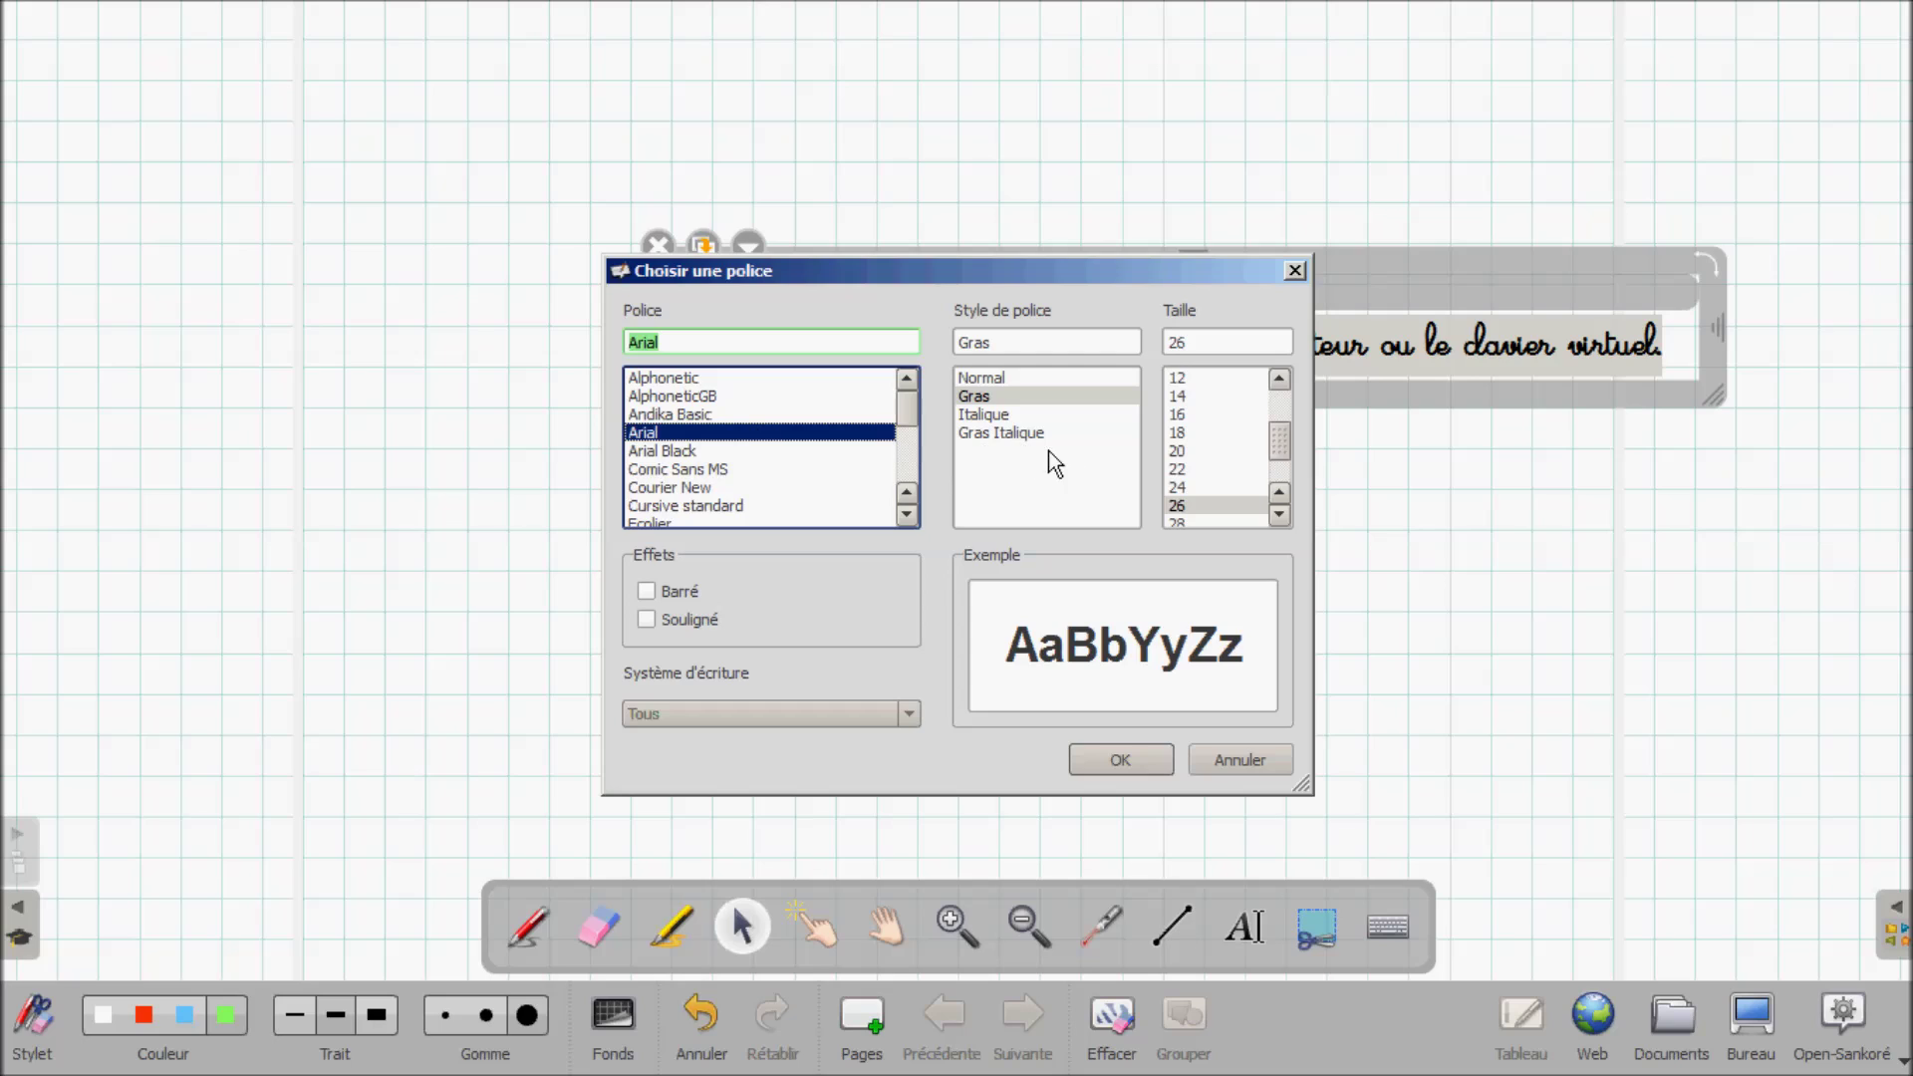
{"action": "left_click", "coordinate": [1207, 503]}
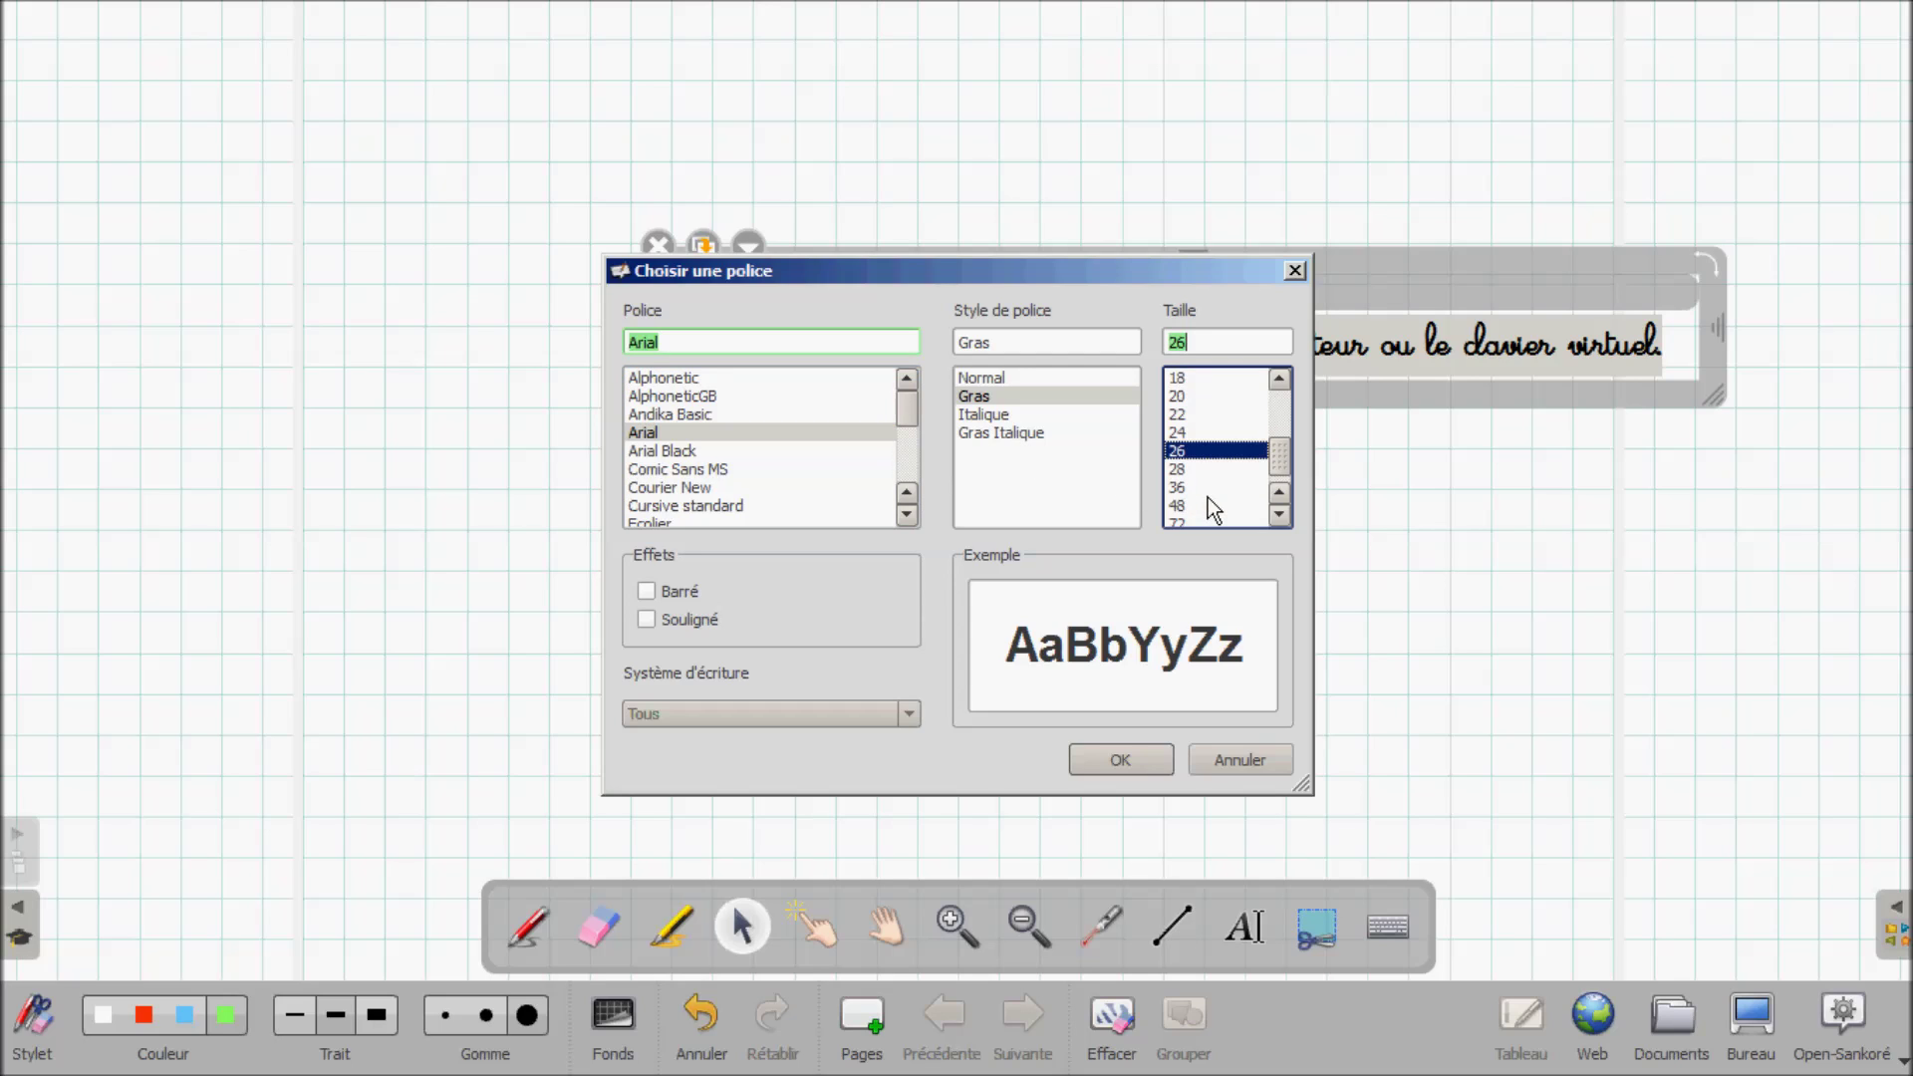
{"action": "left_click", "coordinate": [1206, 469]}
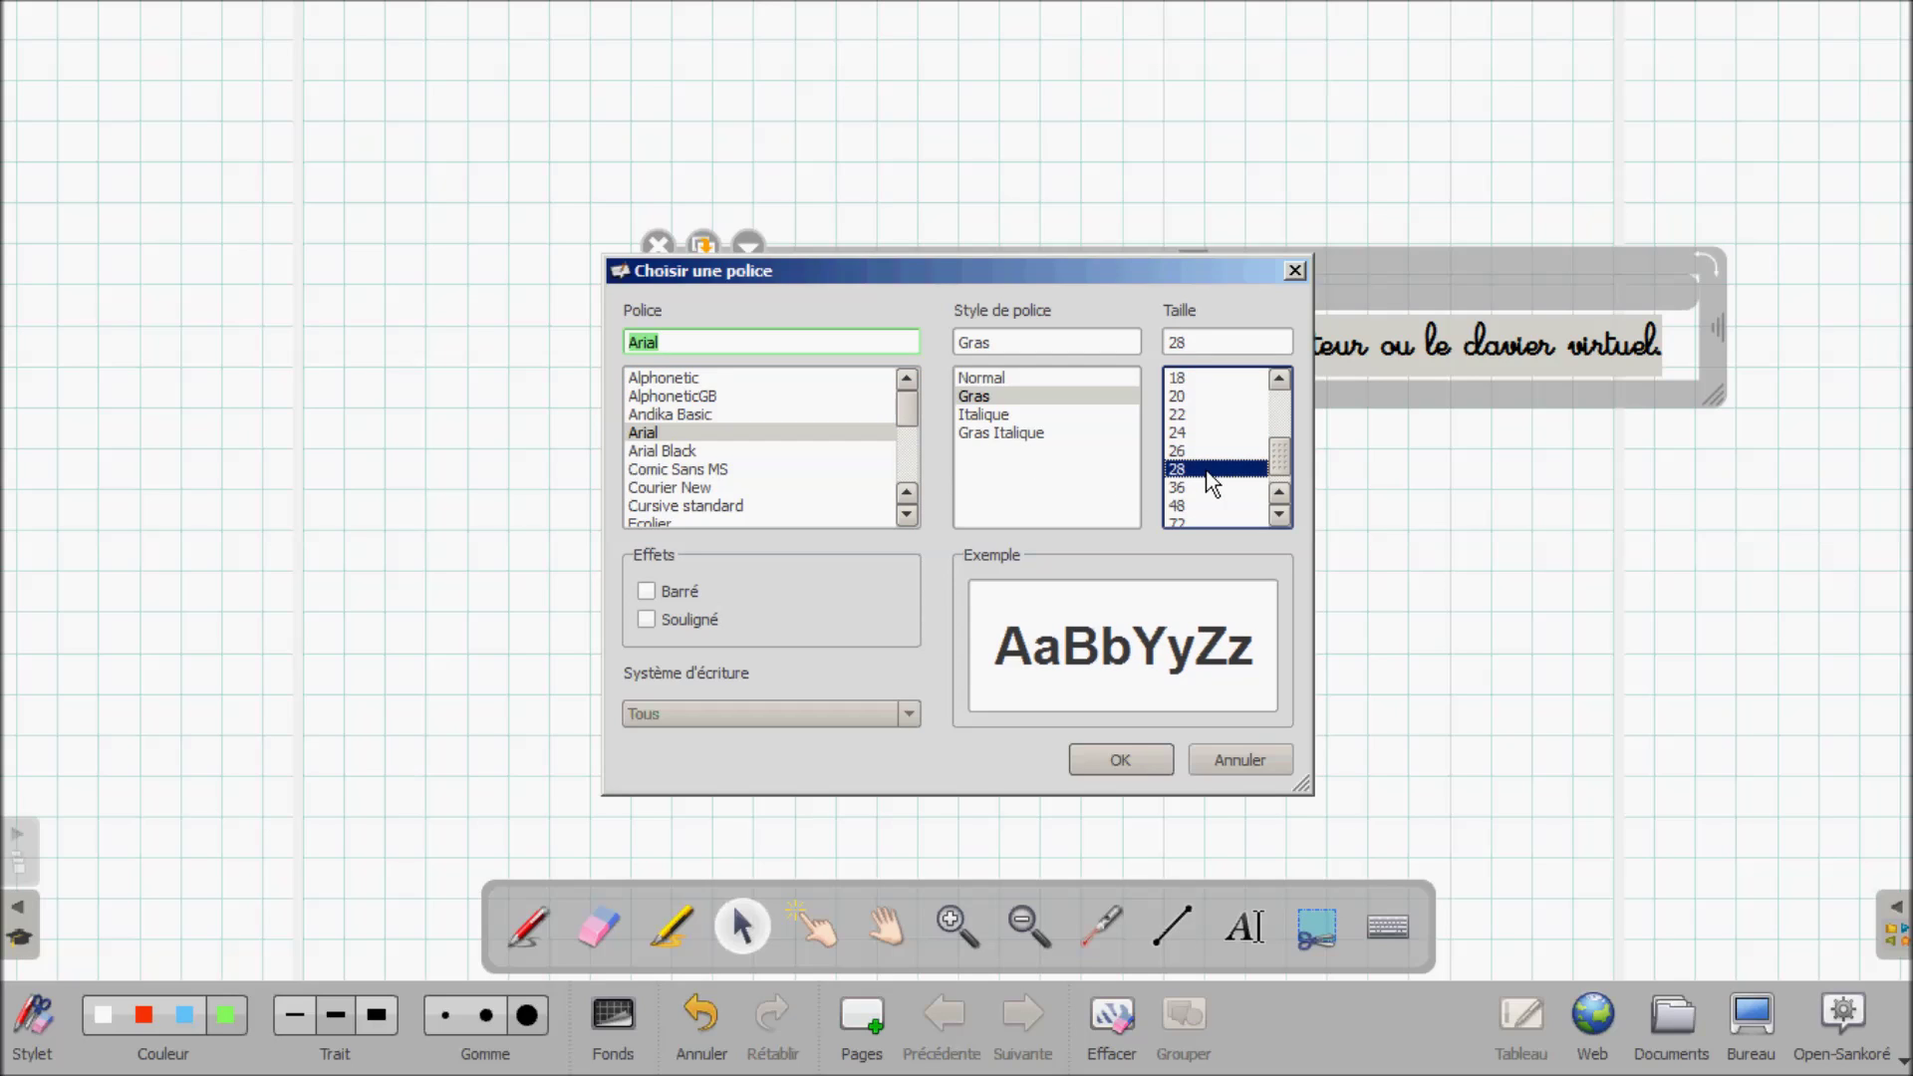
{"action": "left_click", "coordinate": [1120, 759]}
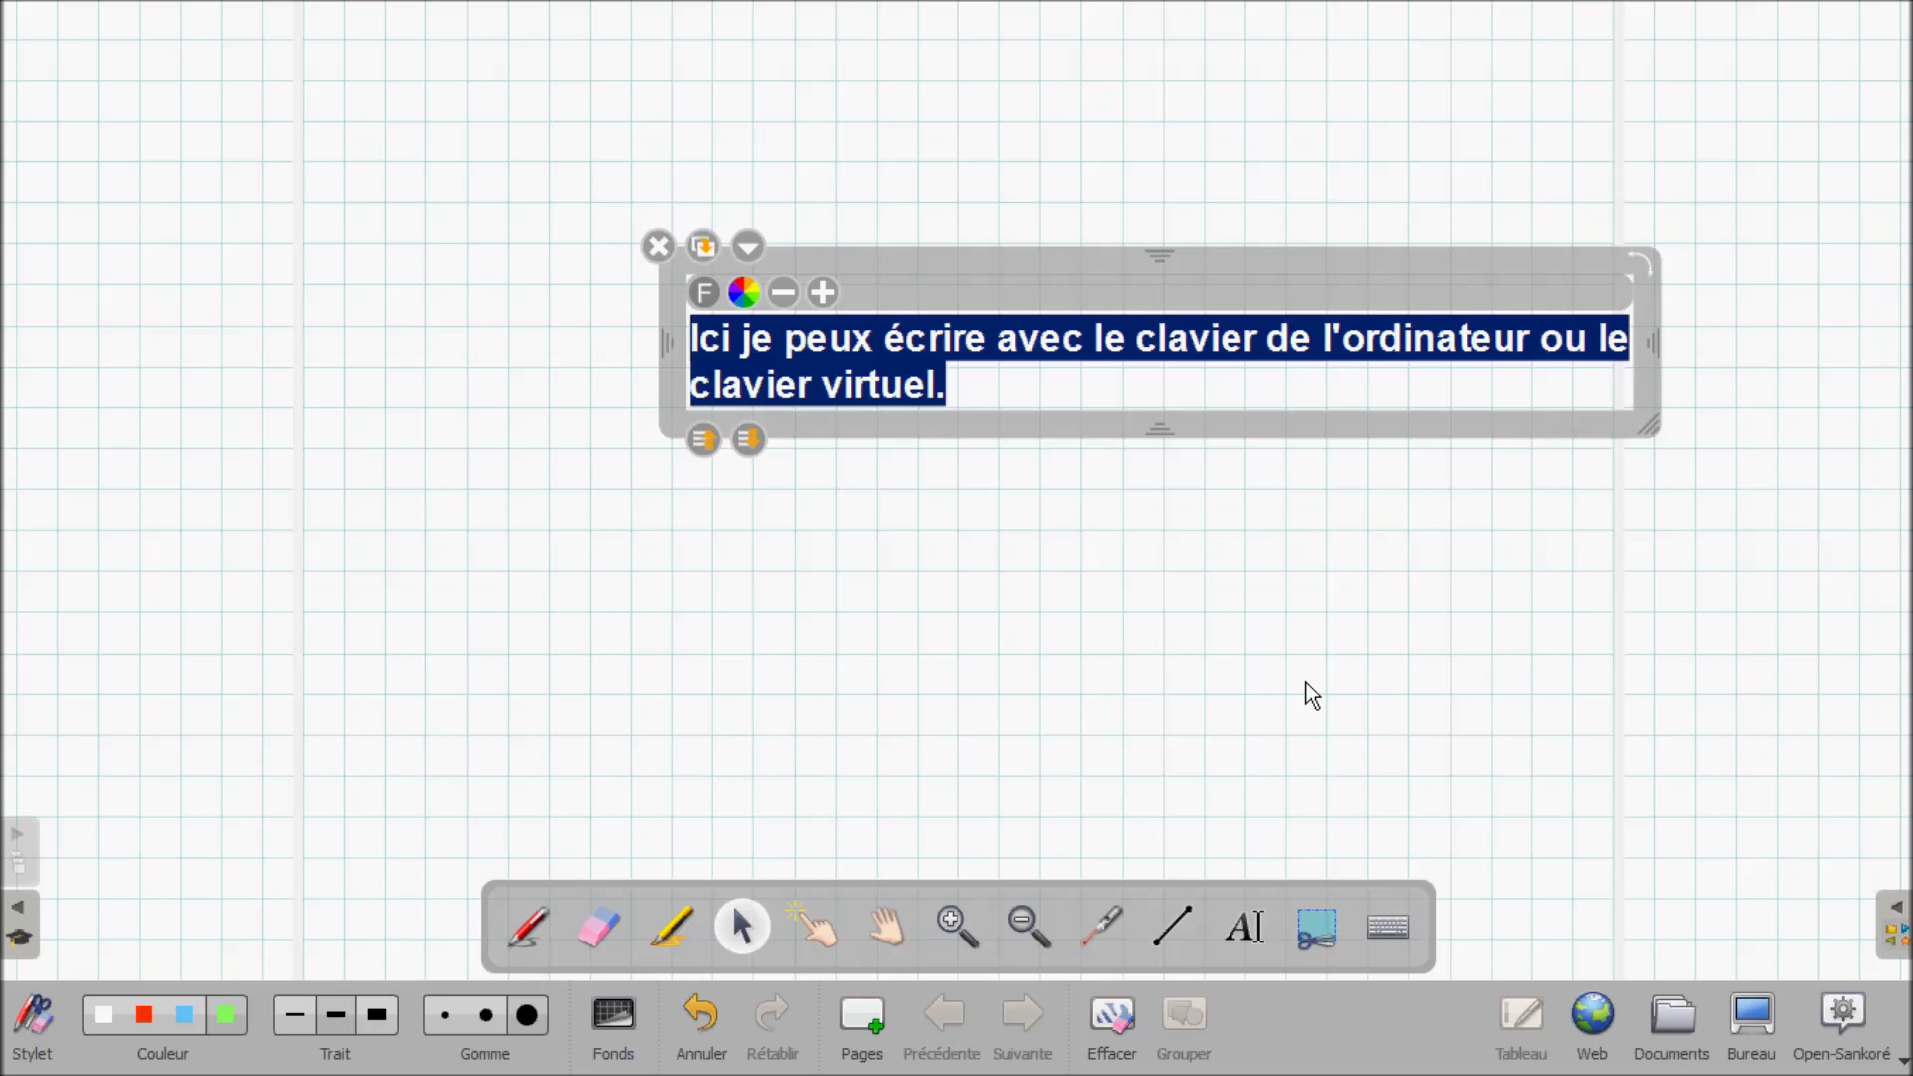
- Refit the text box to keep the sentence on one line across the page and colour all its text blue
{"action": "left_click_drag", "start_coordinate": [1649, 426], "coordinate": [1496, 337]}
{"action": "key", "text": "ctrl+a"}
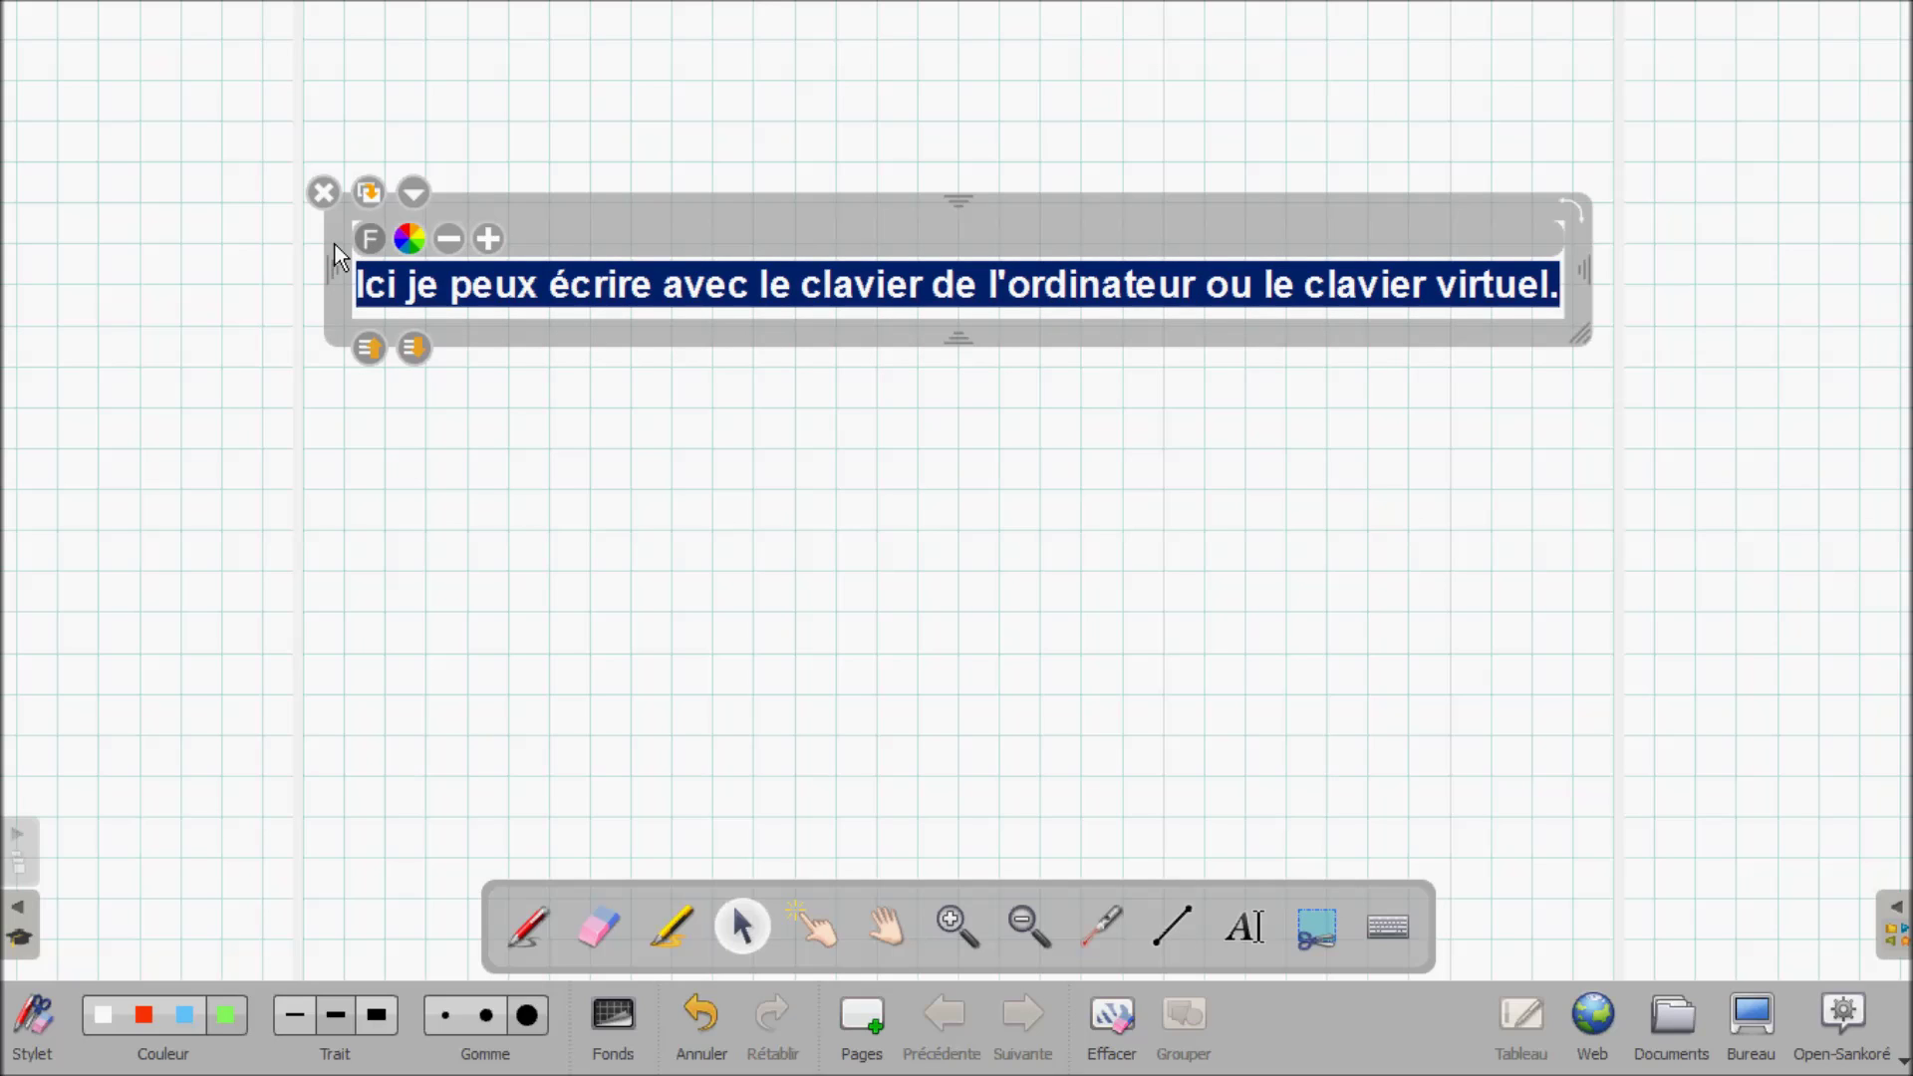
{"action": "left_click", "coordinate": [410, 239]}
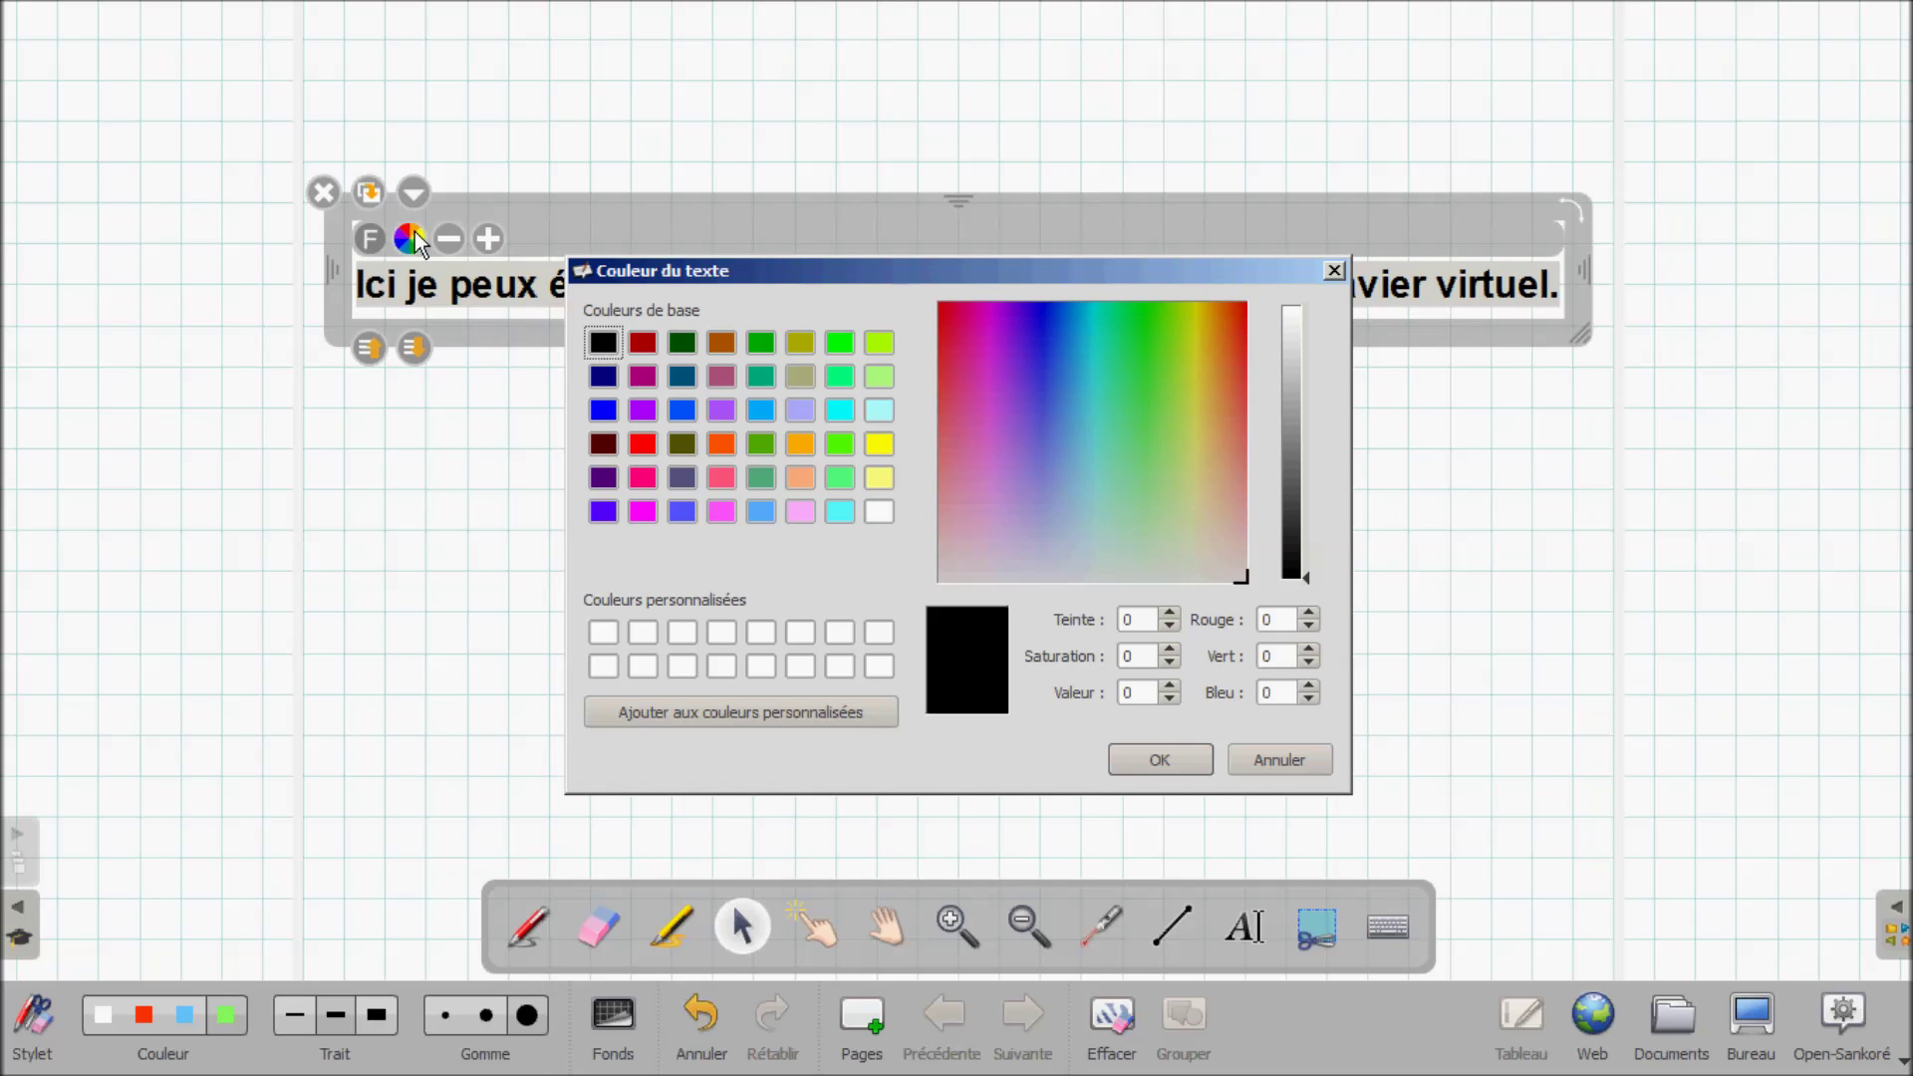
{"action": "left_click", "coordinate": [602, 411]}
{"action": "left_click", "coordinate": [1178, 761]}
{"action": "left_click", "coordinate": [1177, 773]}
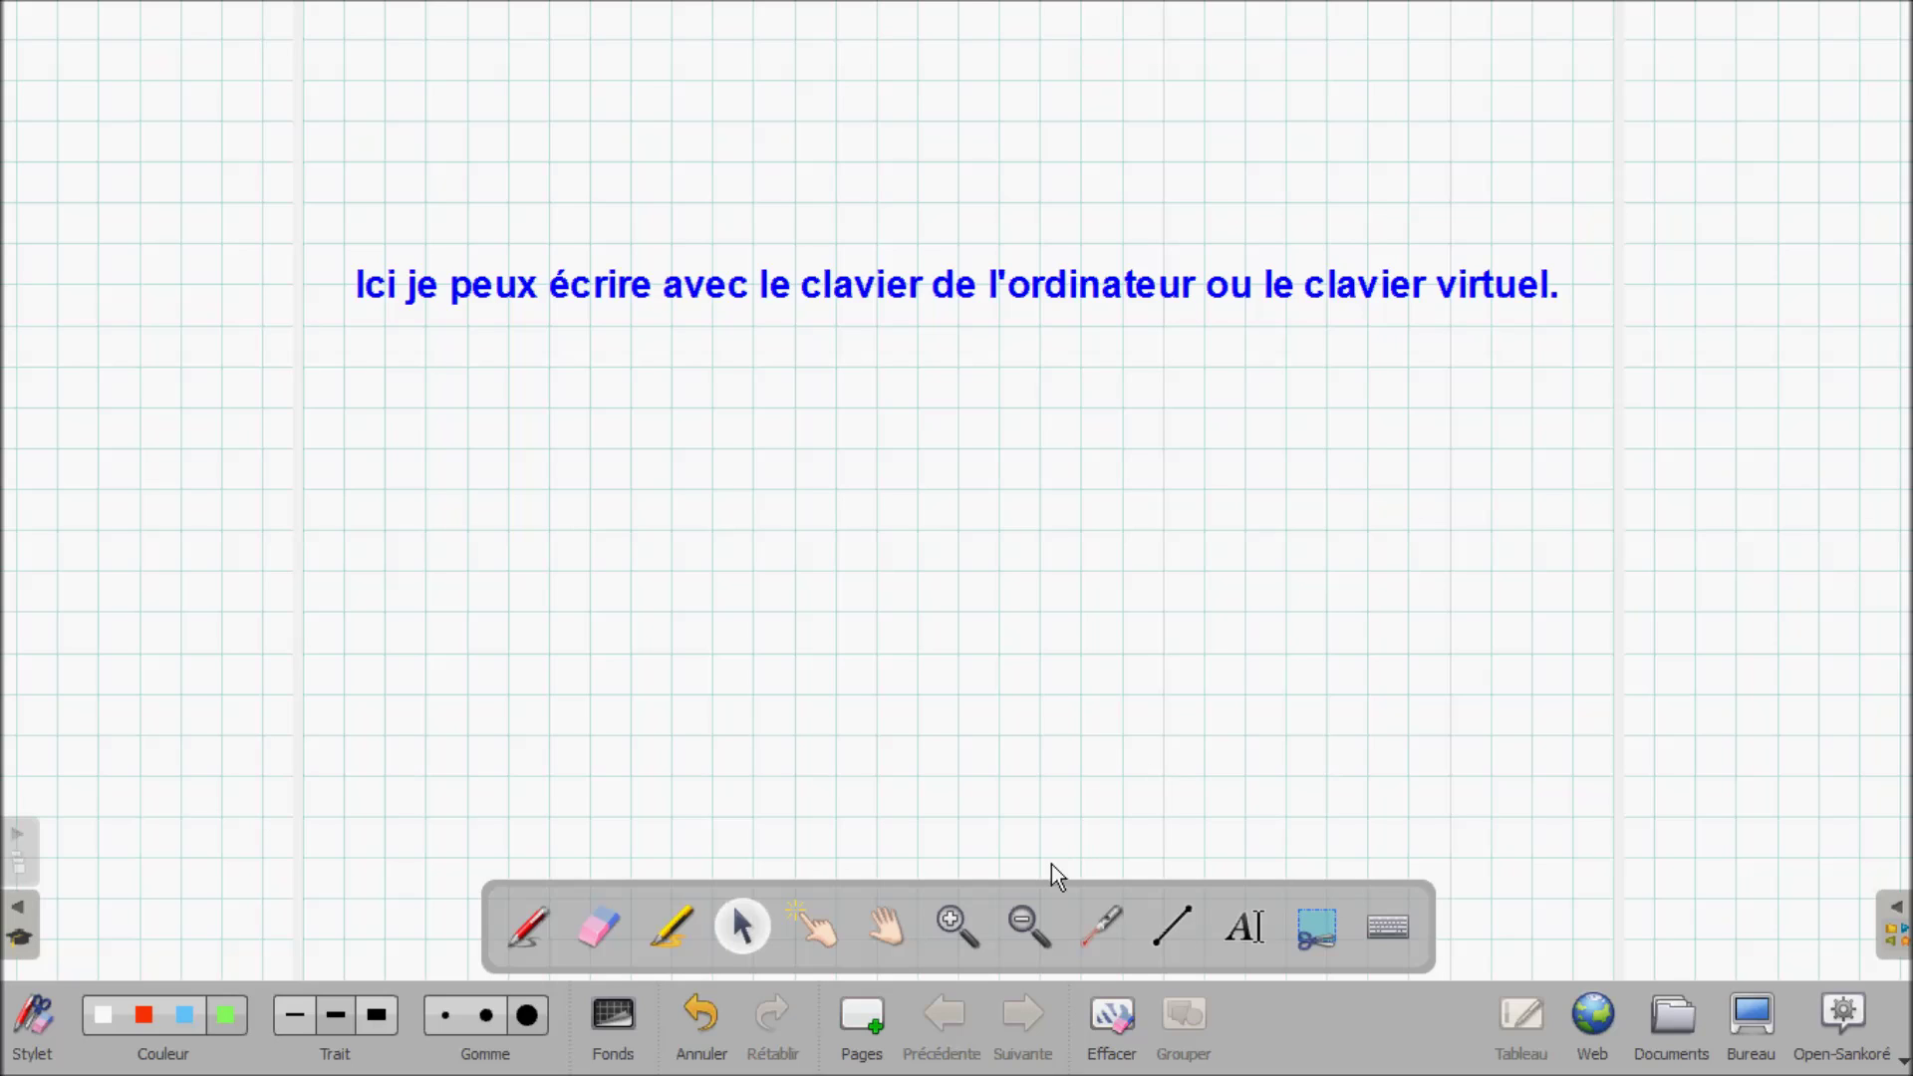
- Add a new page, switch between the two pages, and return to the one with the blue sentence
{"action": "left_click", "coordinate": [859, 1016]}
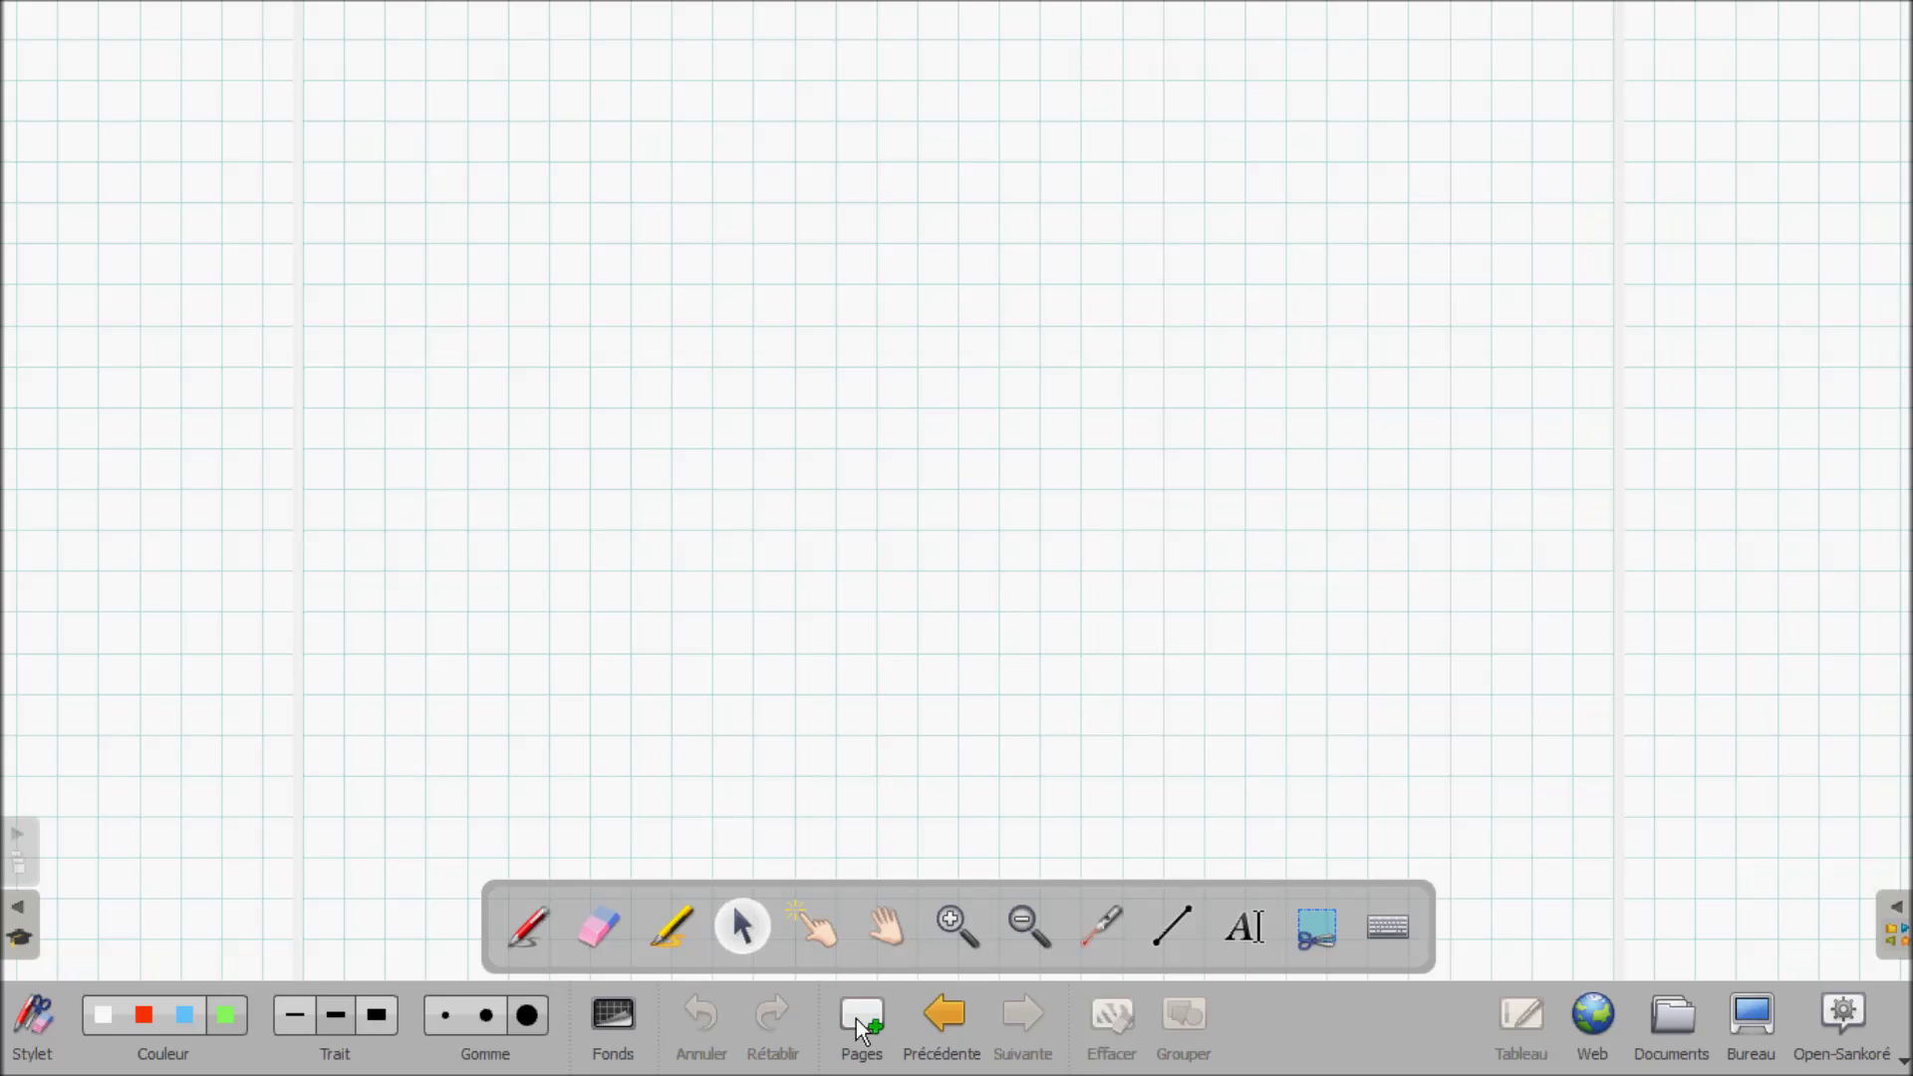
{"action": "left_click", "coordinate": [954, 1014]}
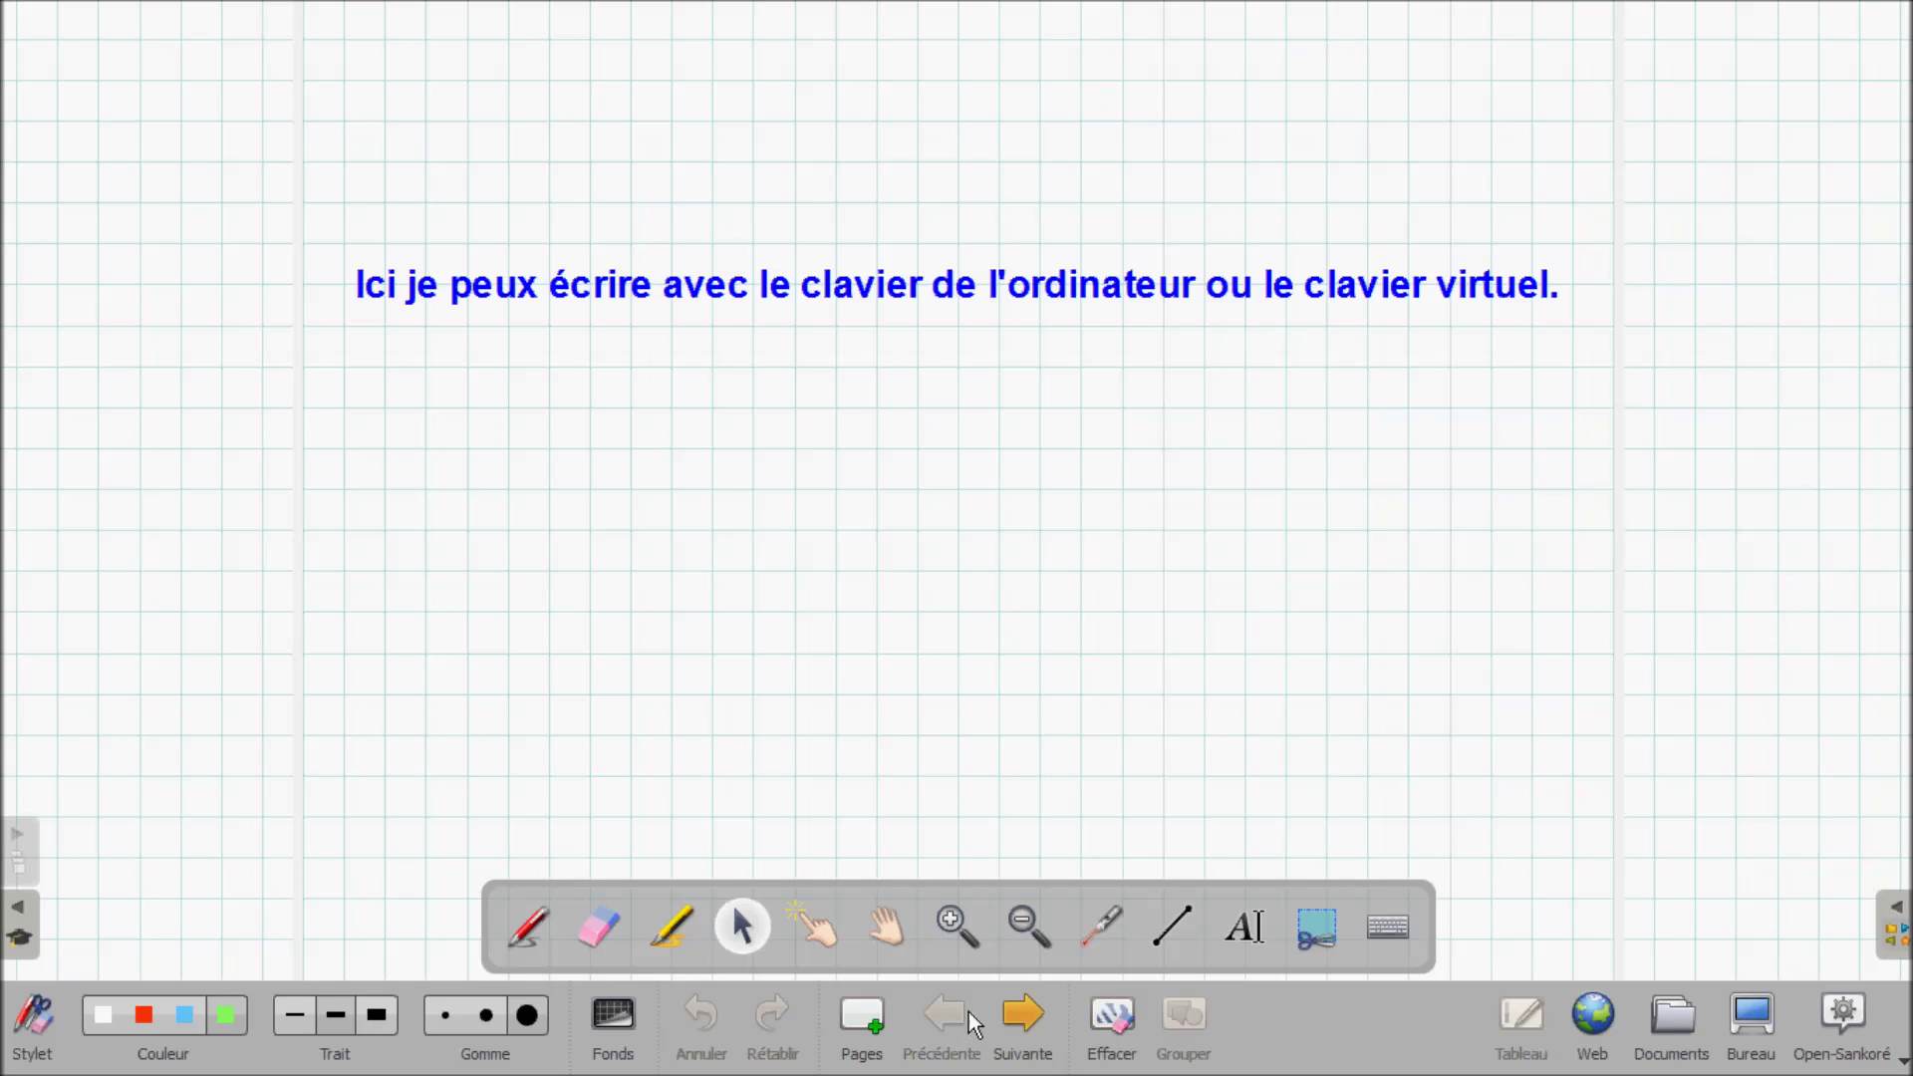
{"action": "left_click", "coordinate": [1020, 1007]}
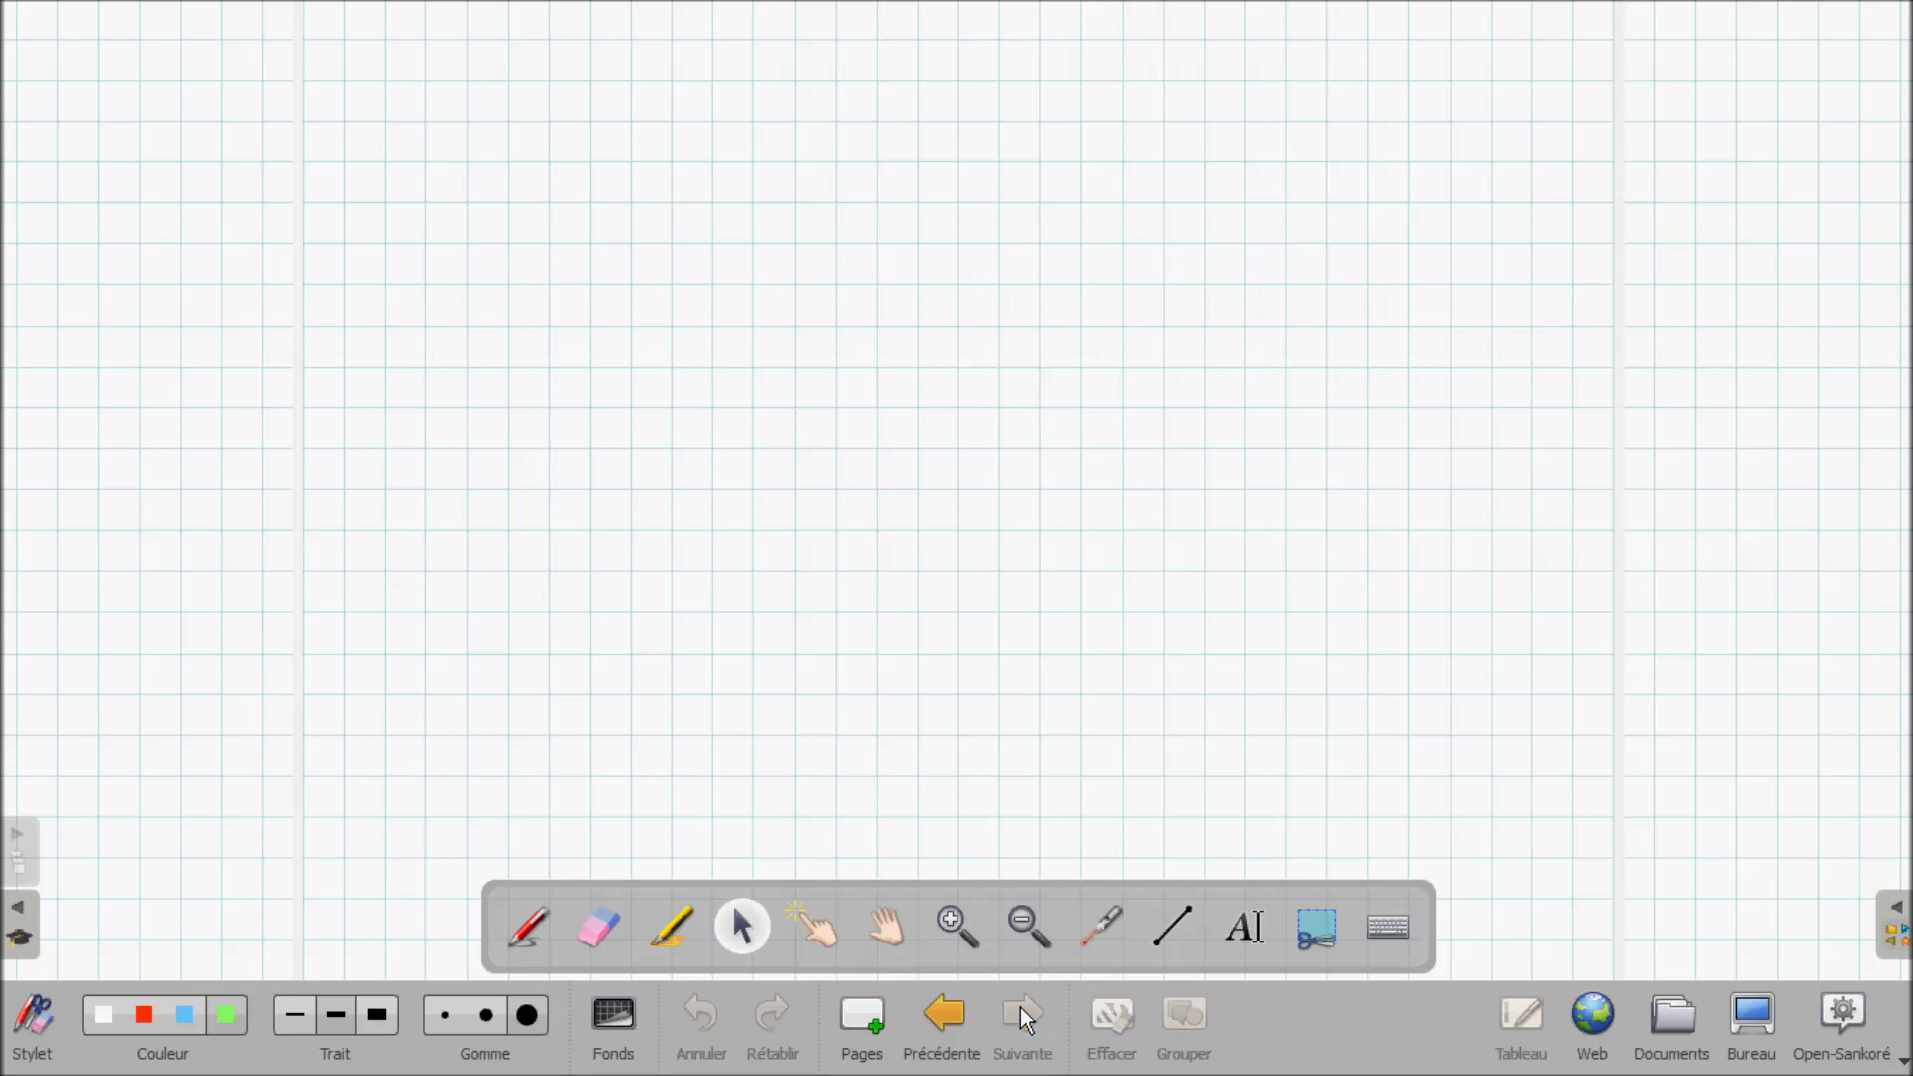
{"action": "left_click", "coordinate": [930, 1010]}
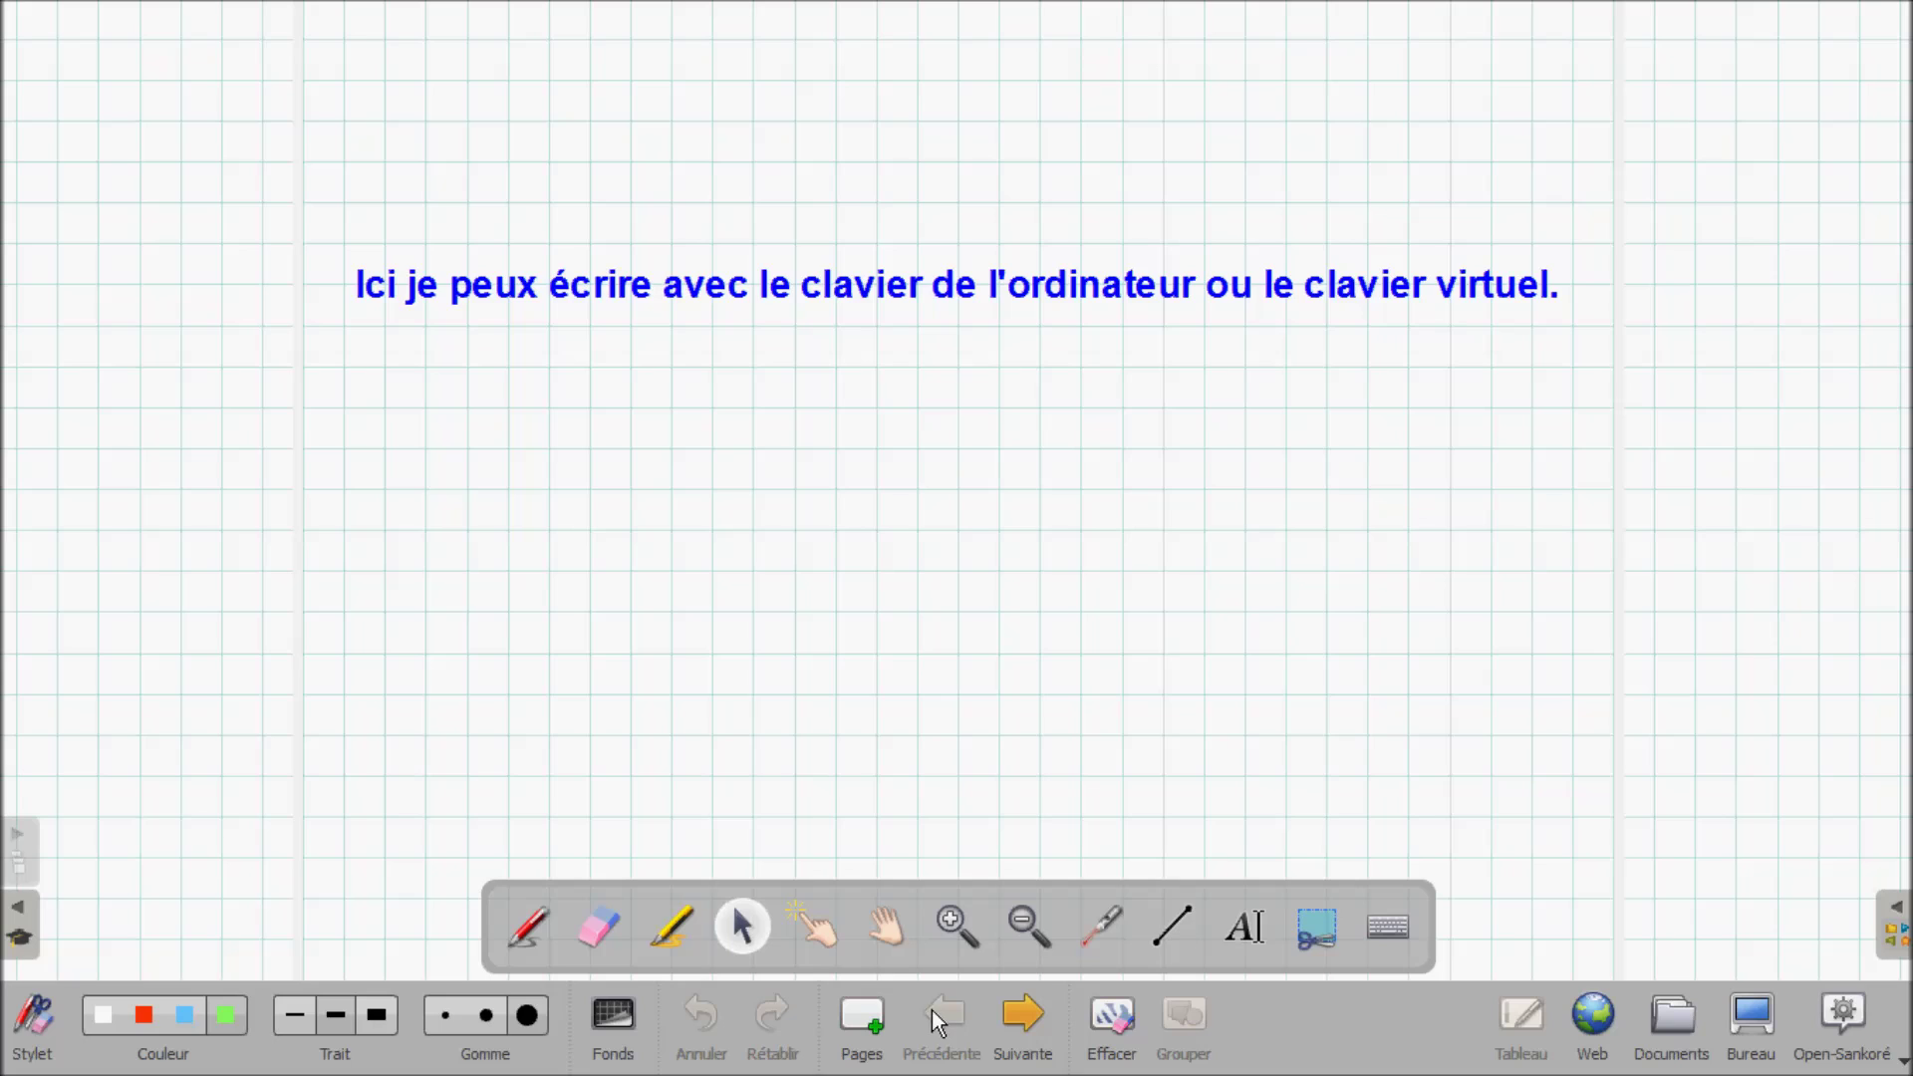
- Capture the area around the whole blue sentence and add the capture to the current page
{"action": "left_click", "coordinate": [1317, 924]}
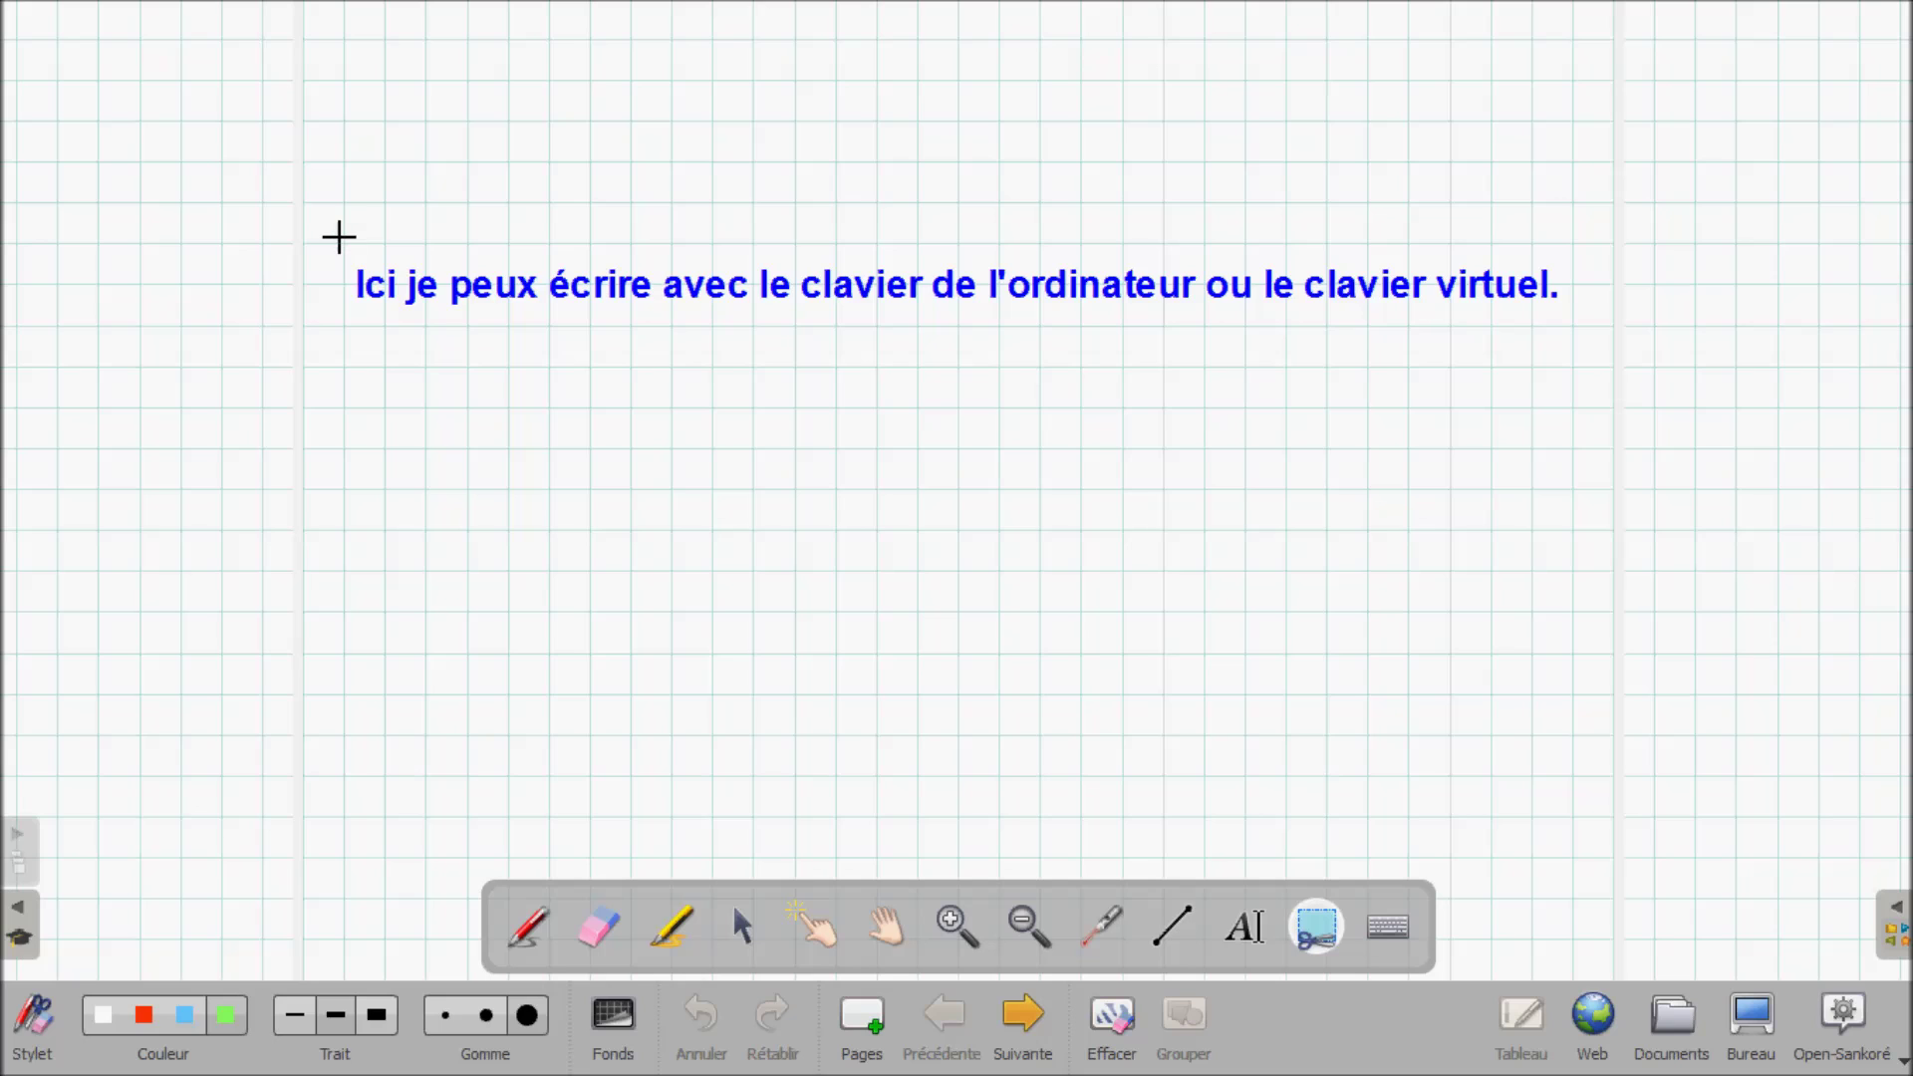
{"action": "left_click_drag", "start_coordinate": [339, 239], "coordinate": [1580, 348]}
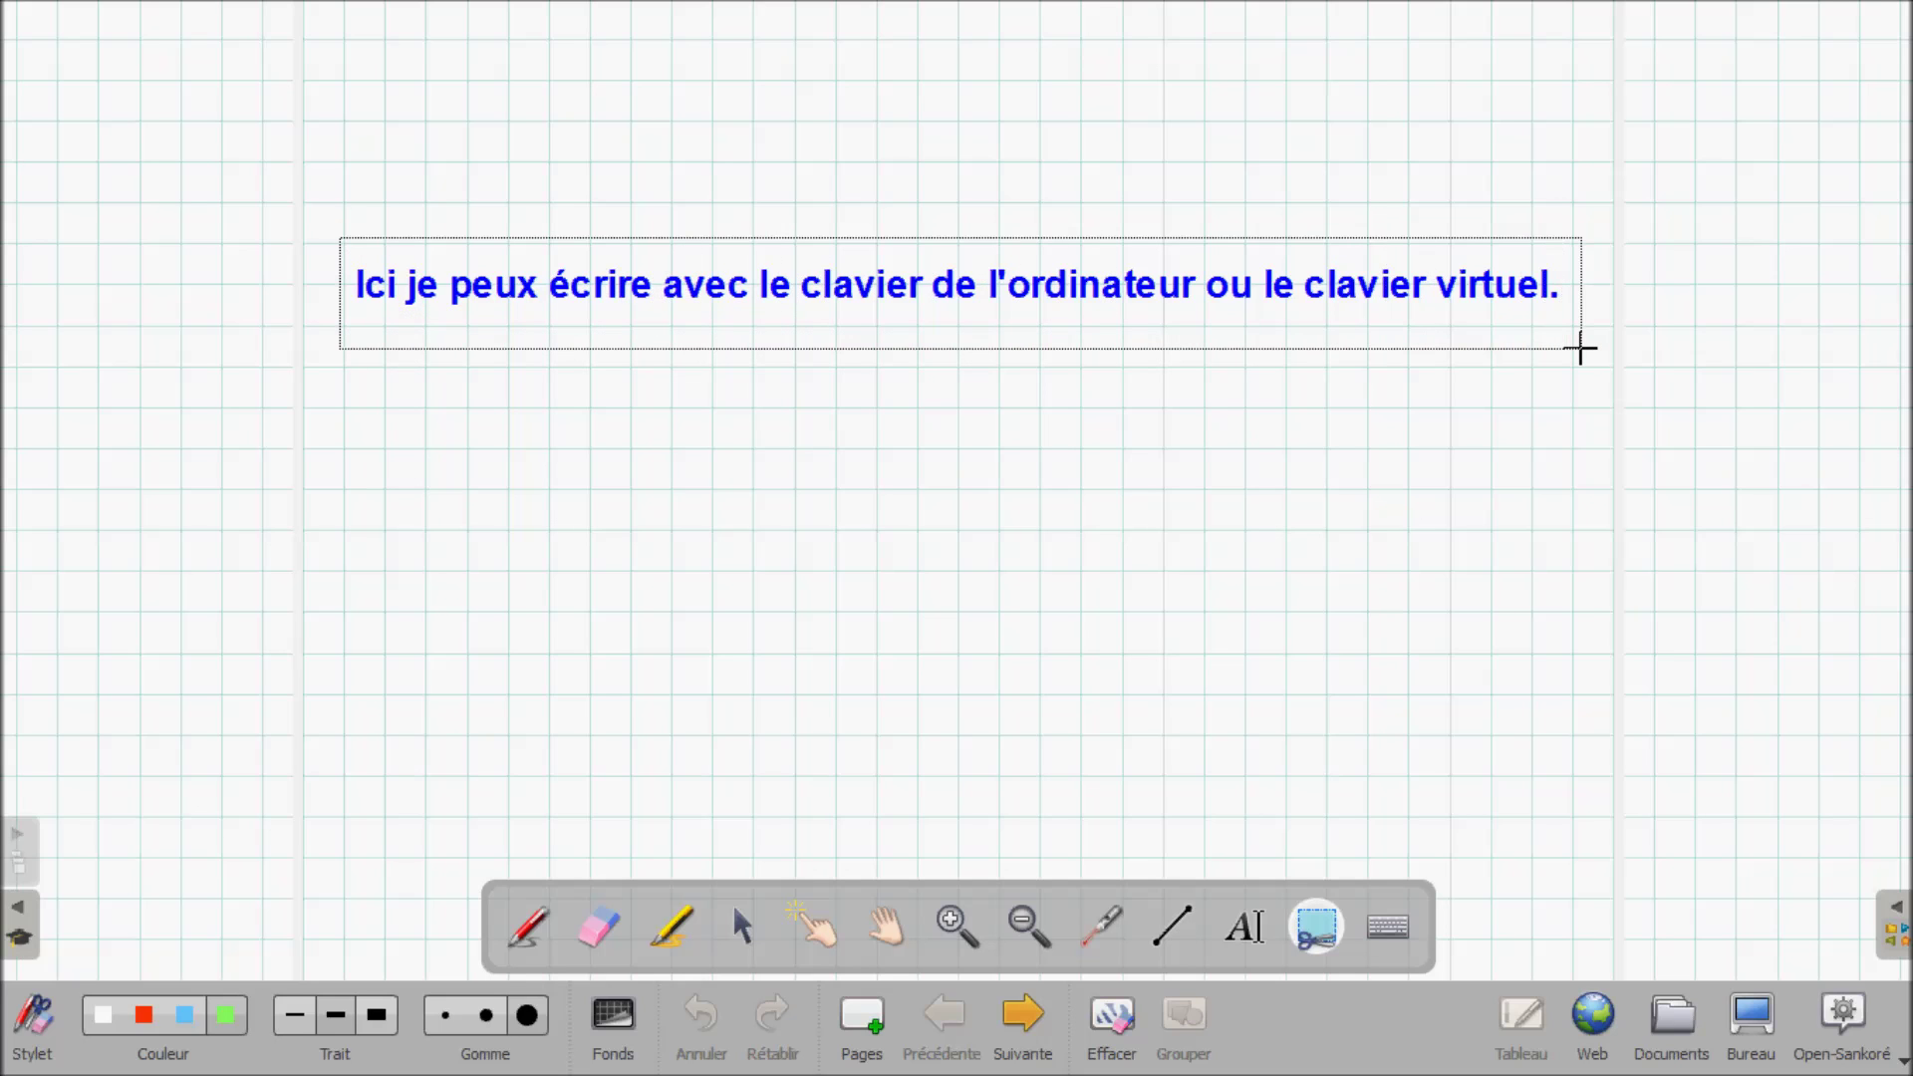
{"action": "left_click_drag", "start_coordinate": [1580, 348], "coordinate": [1580, 349]}
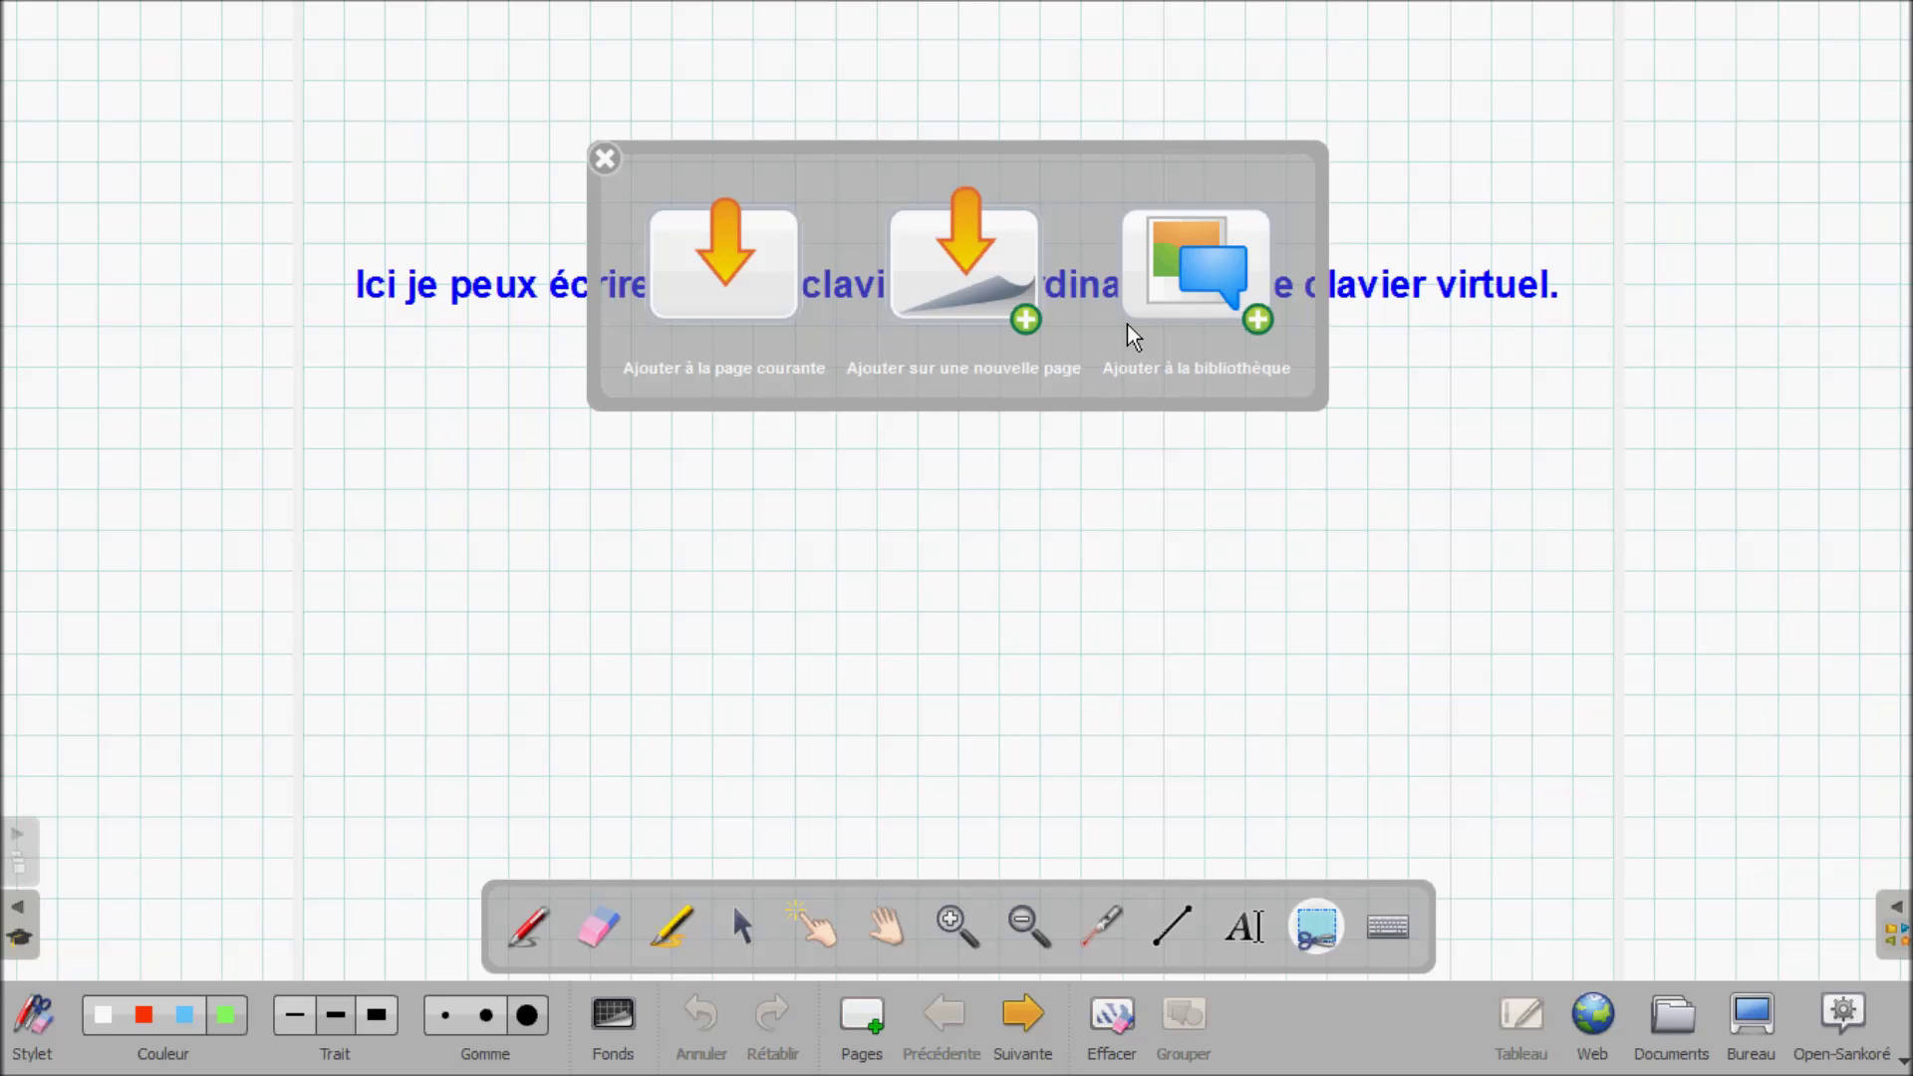
{"action": "left_click", "coordinate": [736, 299]}
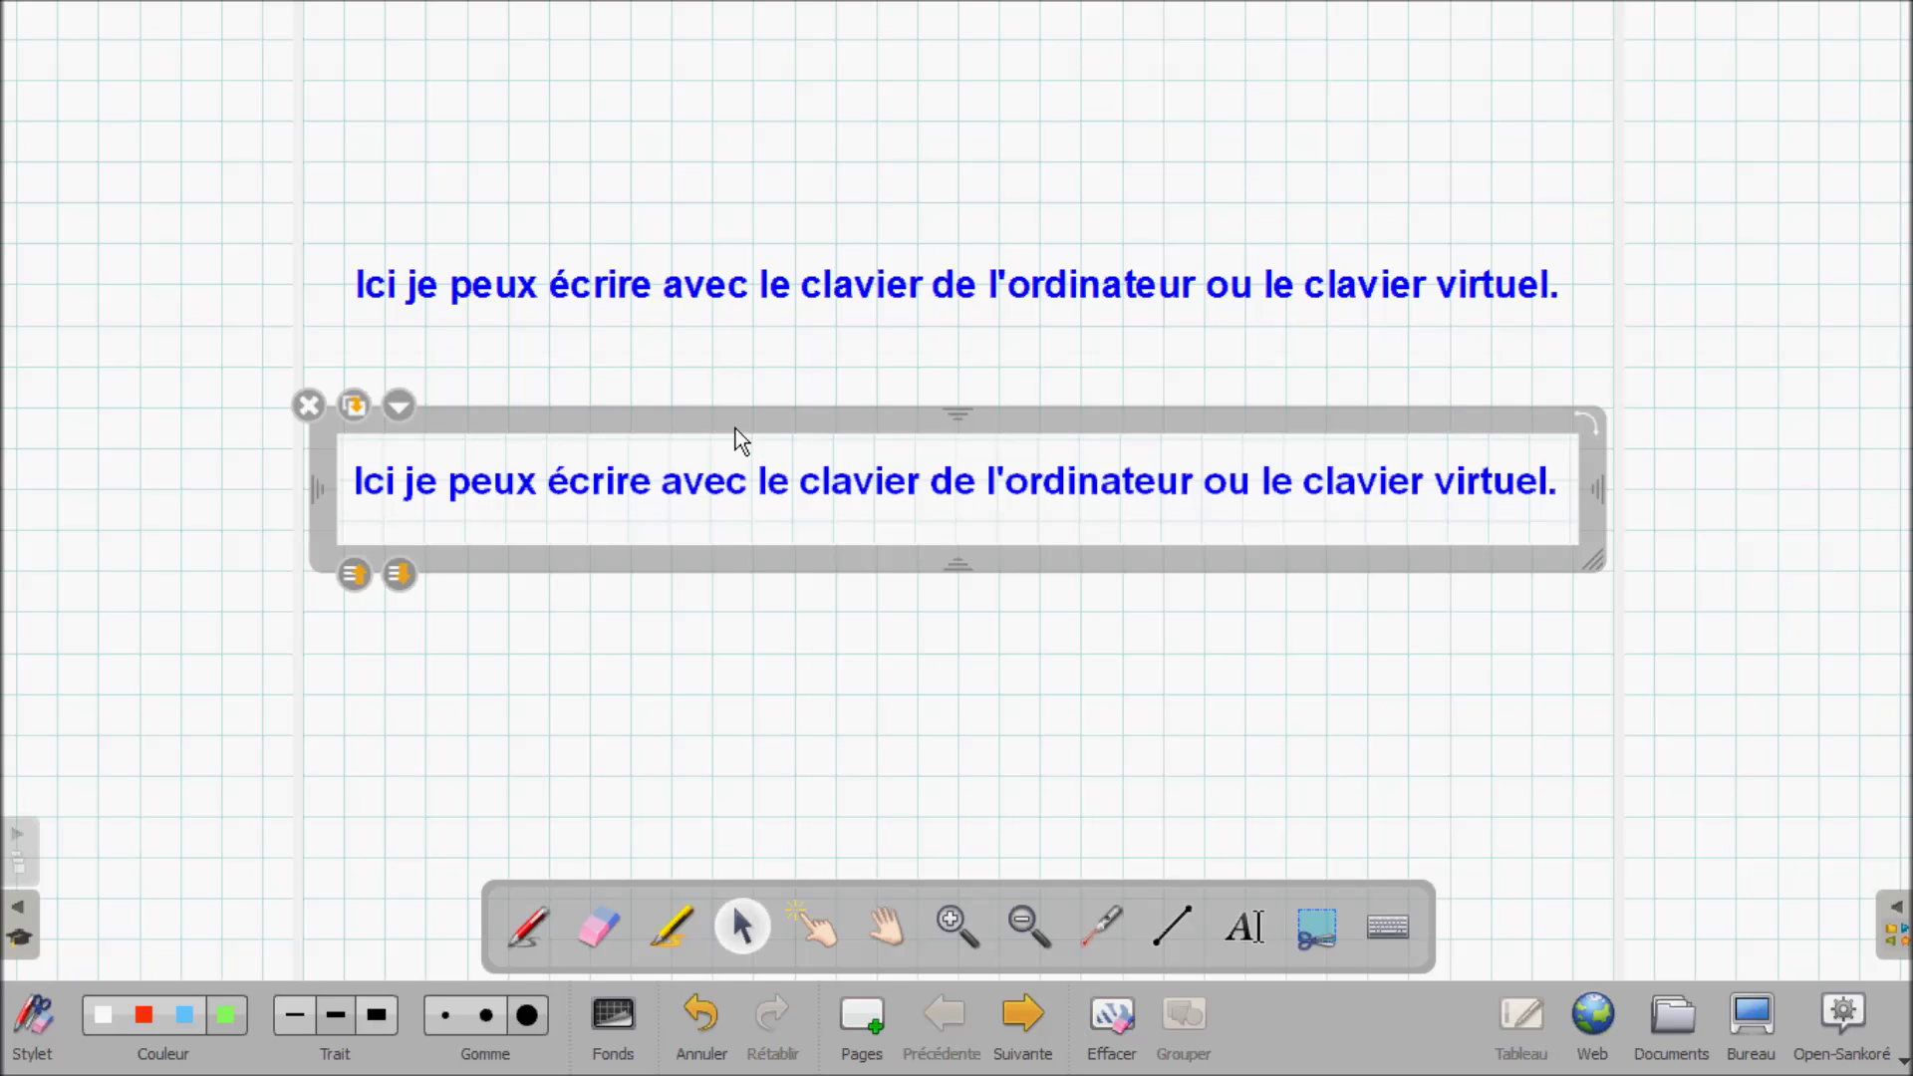
- Move the captured image around below the original sentence, reselect it and delete it from the page
{"action": "left_click_drag", "start_coordinate": [735, 428], "coordinate": [743, 409]}
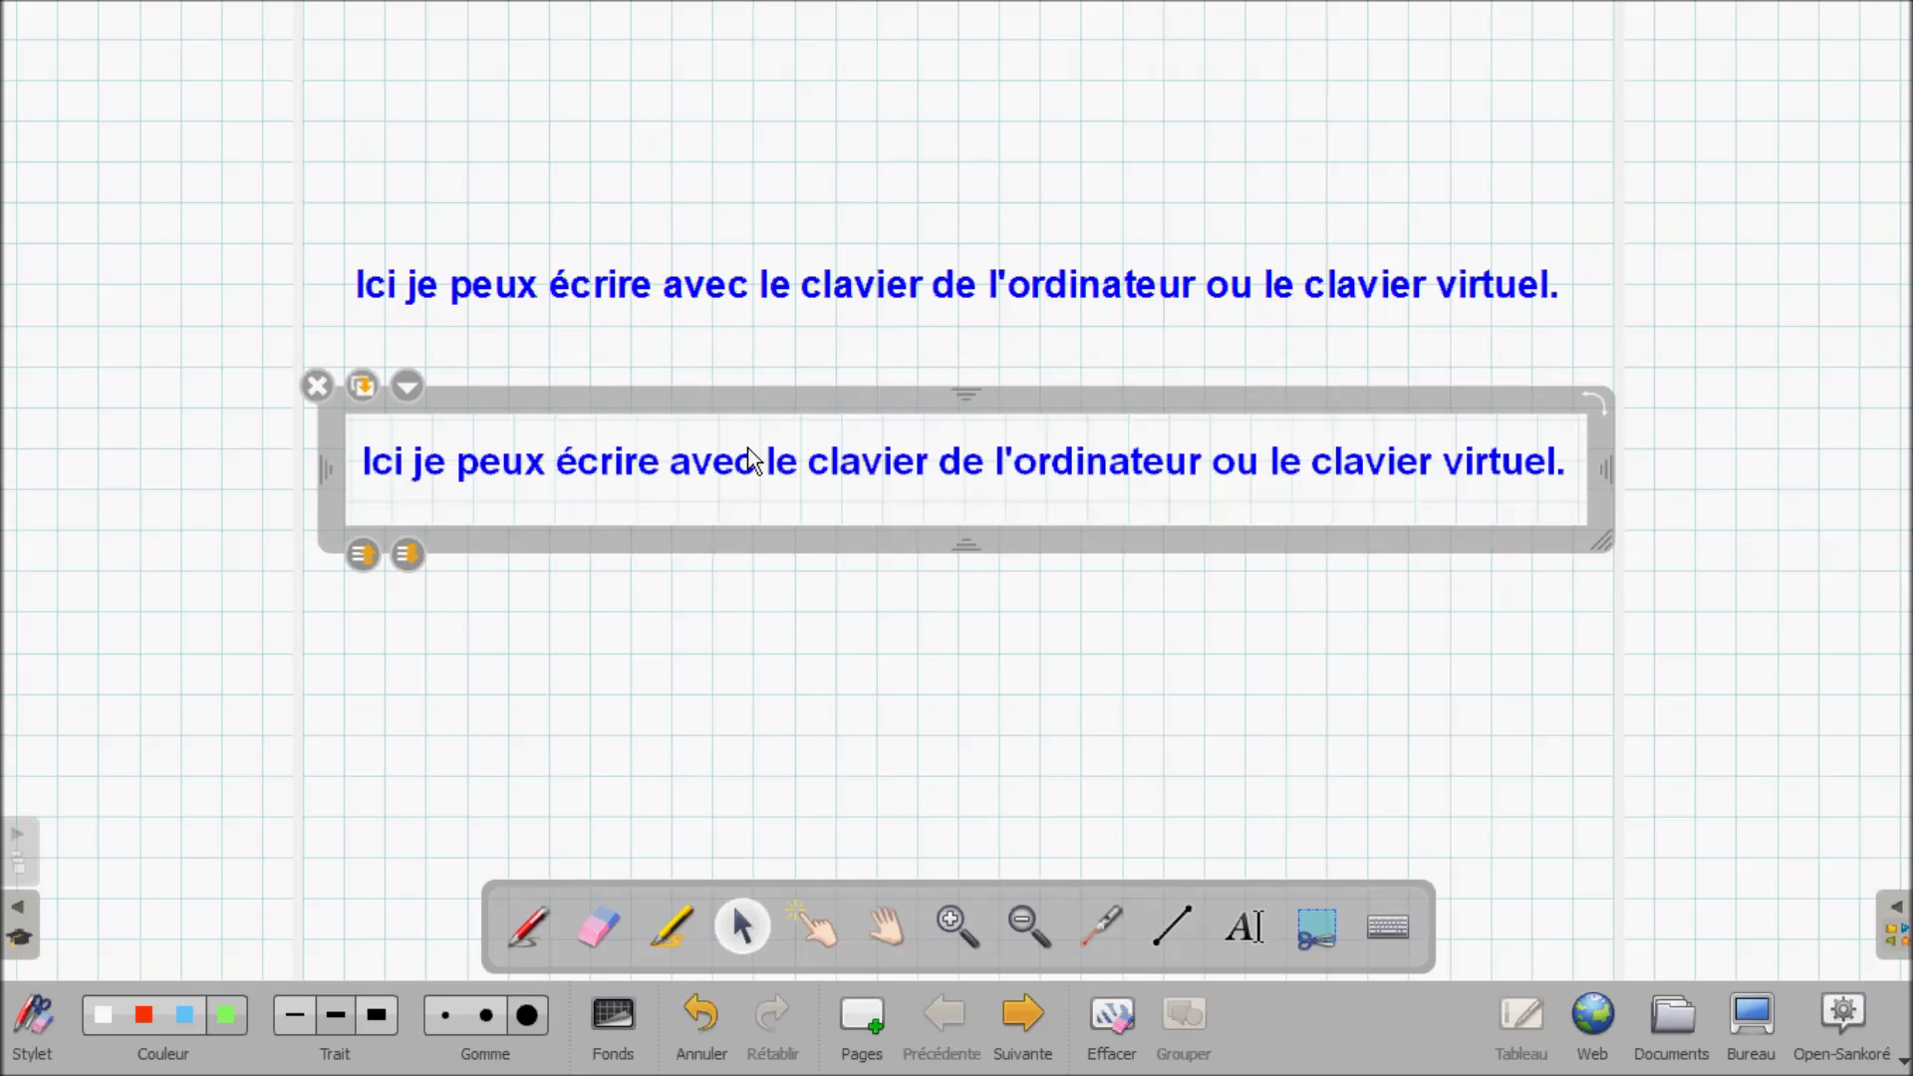
{"action": "left_click_drag", "start_coordinate": [745, 416], "coordinate": [685, 494]}
{"action": "left_click", "coordinate": [736, 573]}
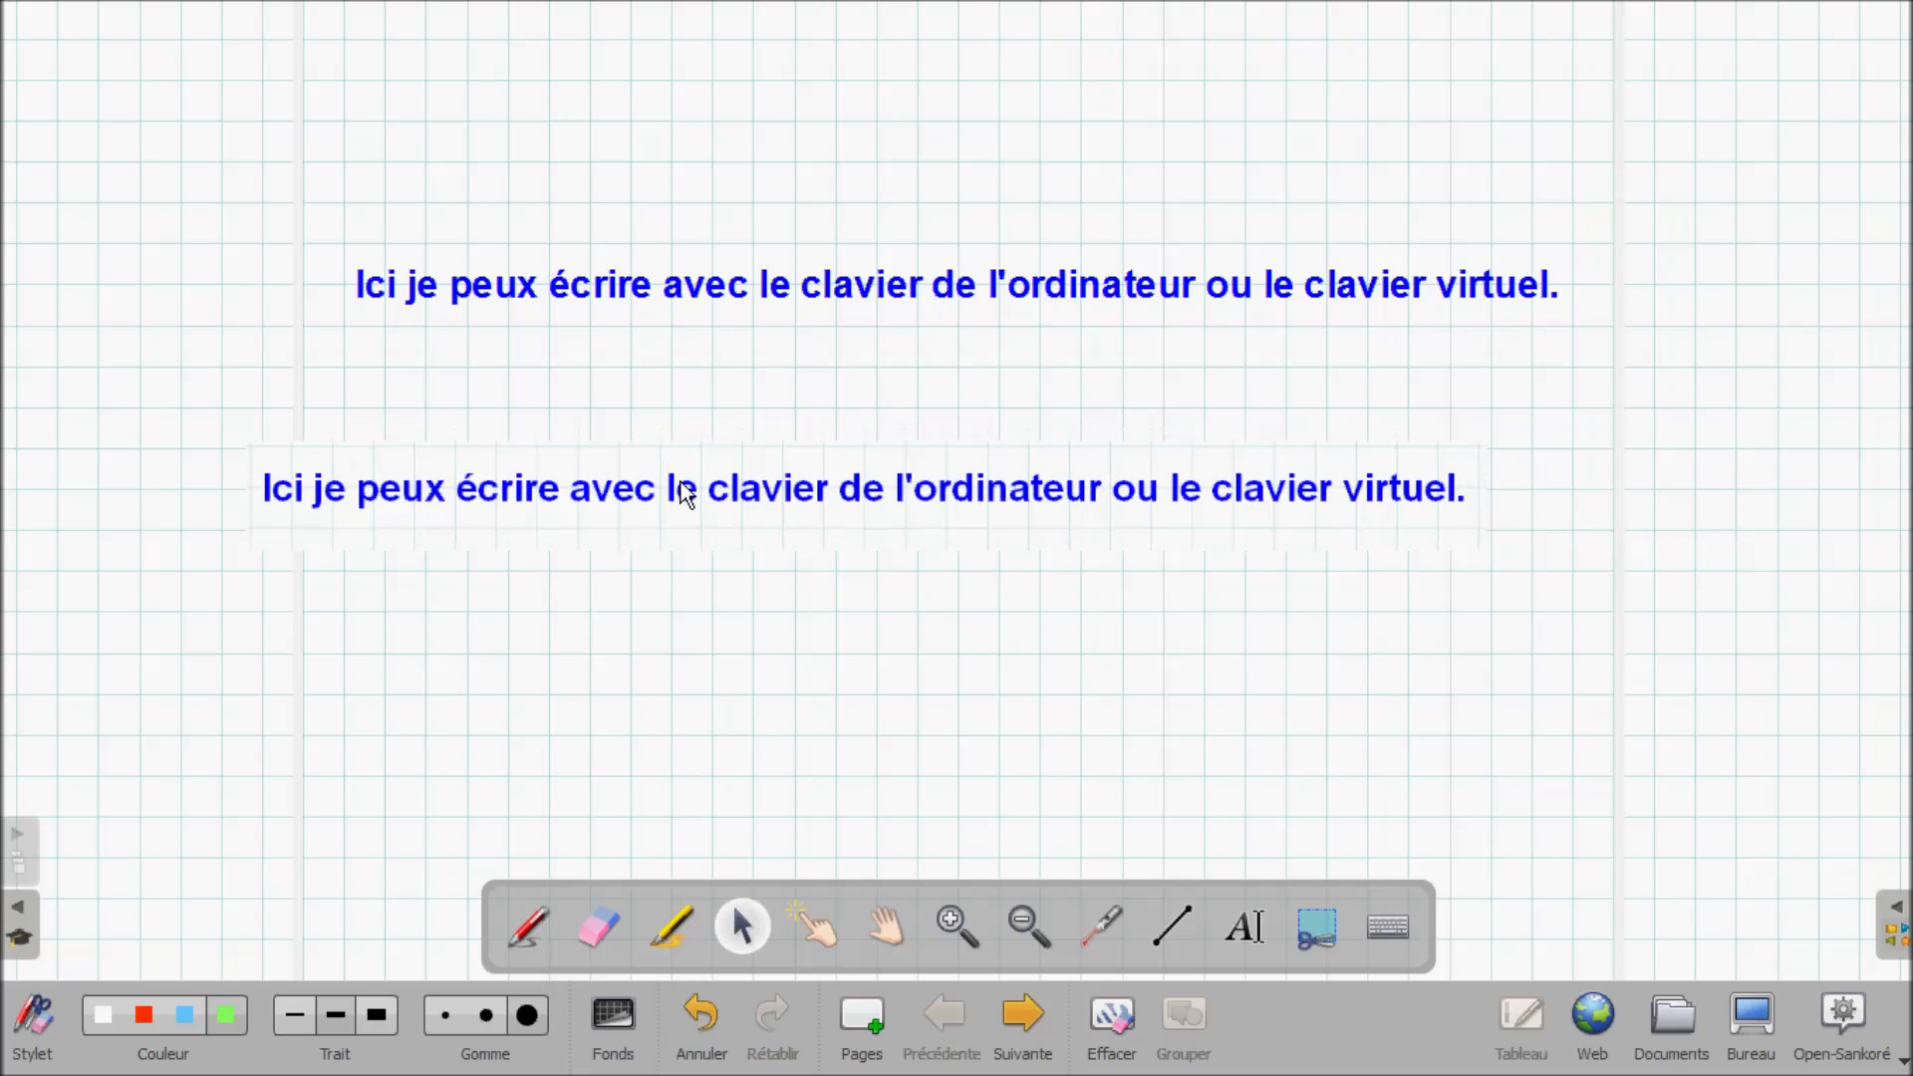
{"action": "left_click", "coordinate": [630, 458]}
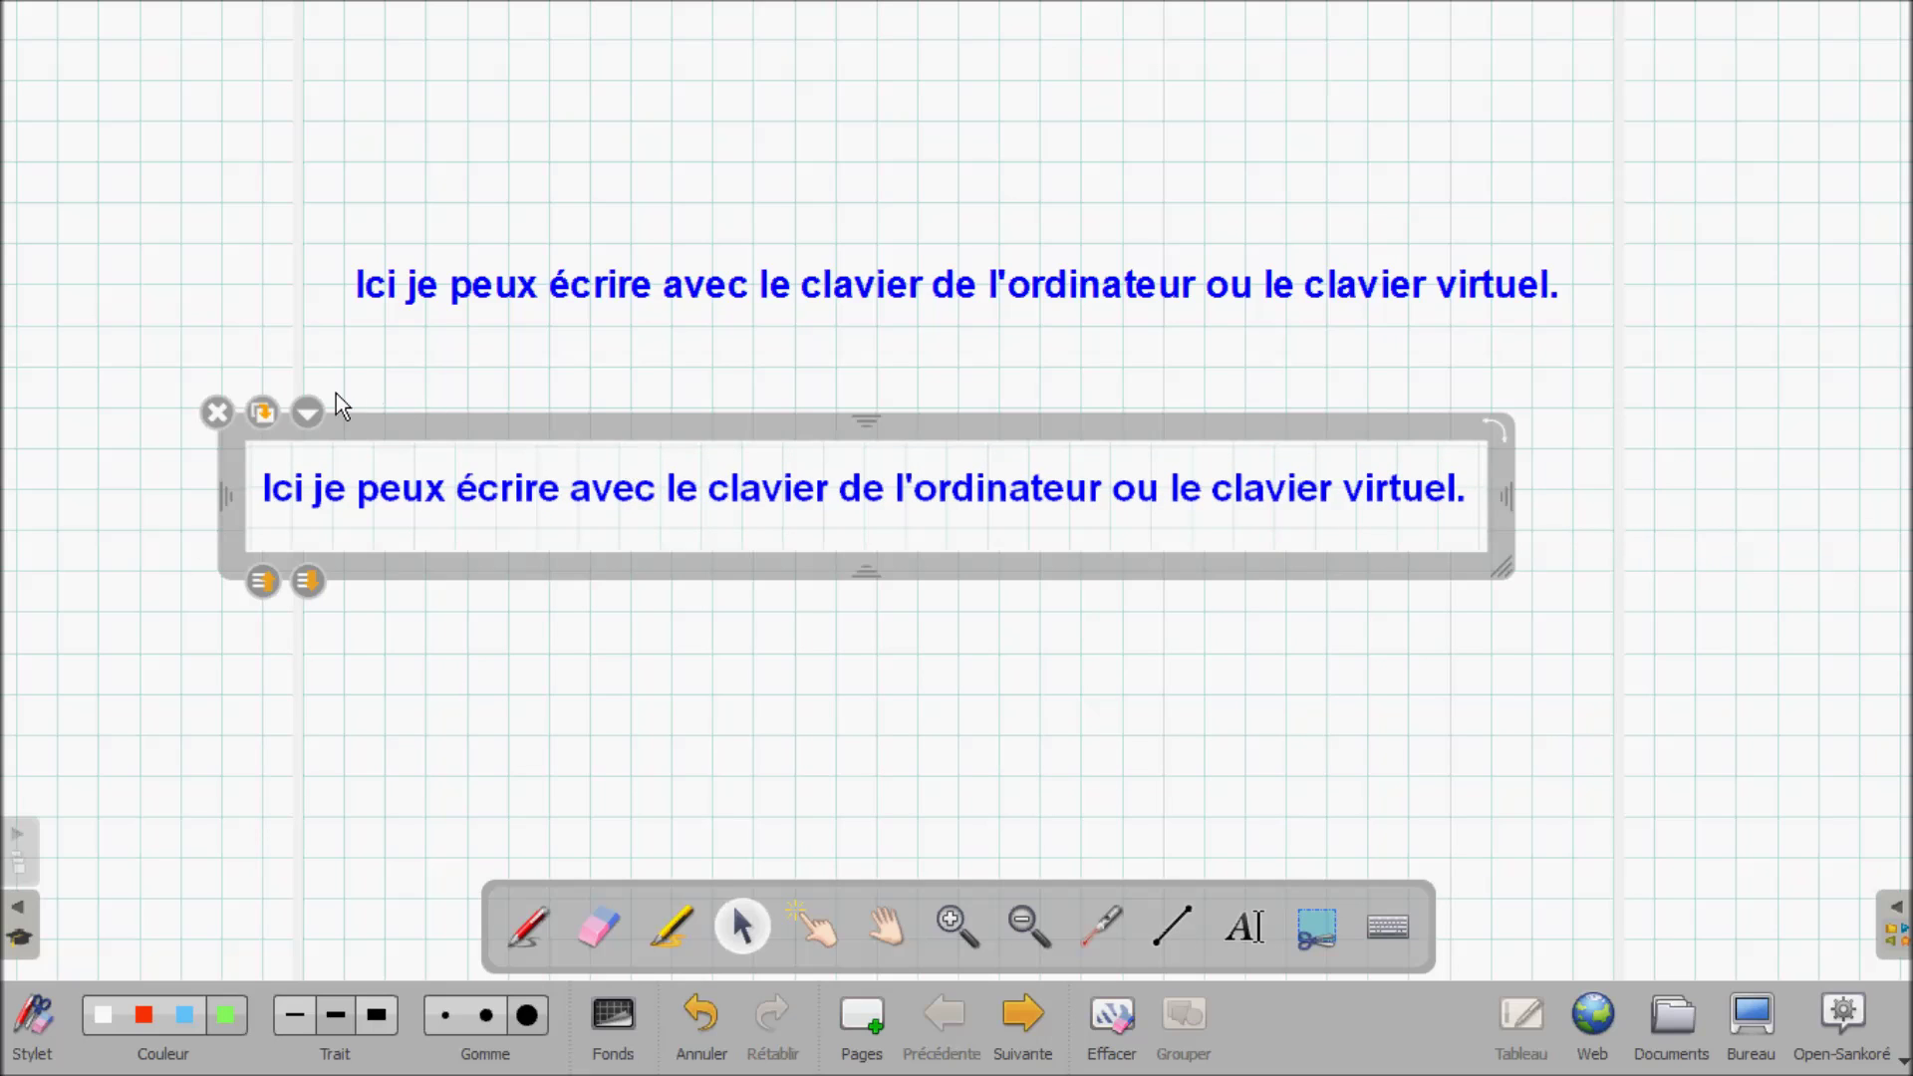
{"action": "left_click", "coordinate": [215, 413]}
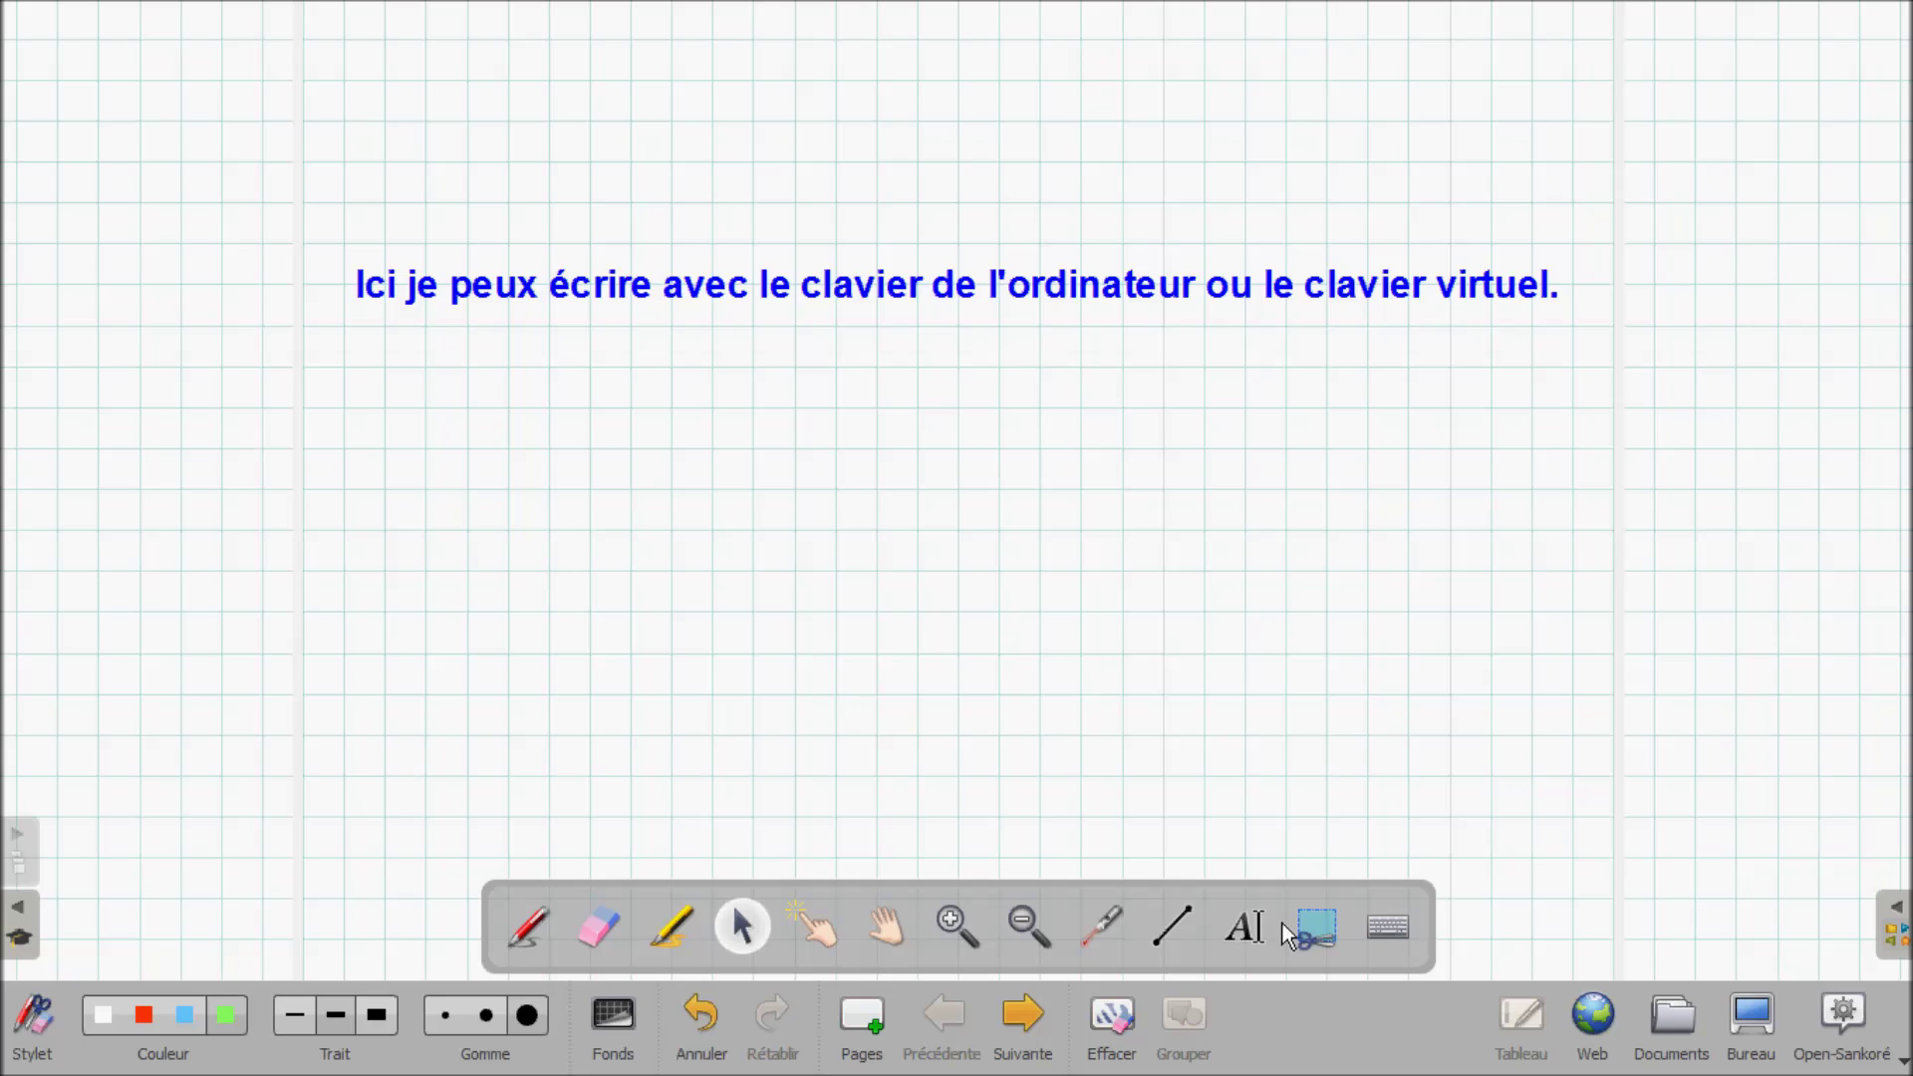
- Capture the sentence's ending "l'ordinateur ou le clavier virtuel.", add the capture to a new page and deselect it
{"action": "left_click", "coordinate": [1307, 937]}
{"action": "left_click_drag", "start_coordinate": [982, 256], "coordinate": [1582, 318]}
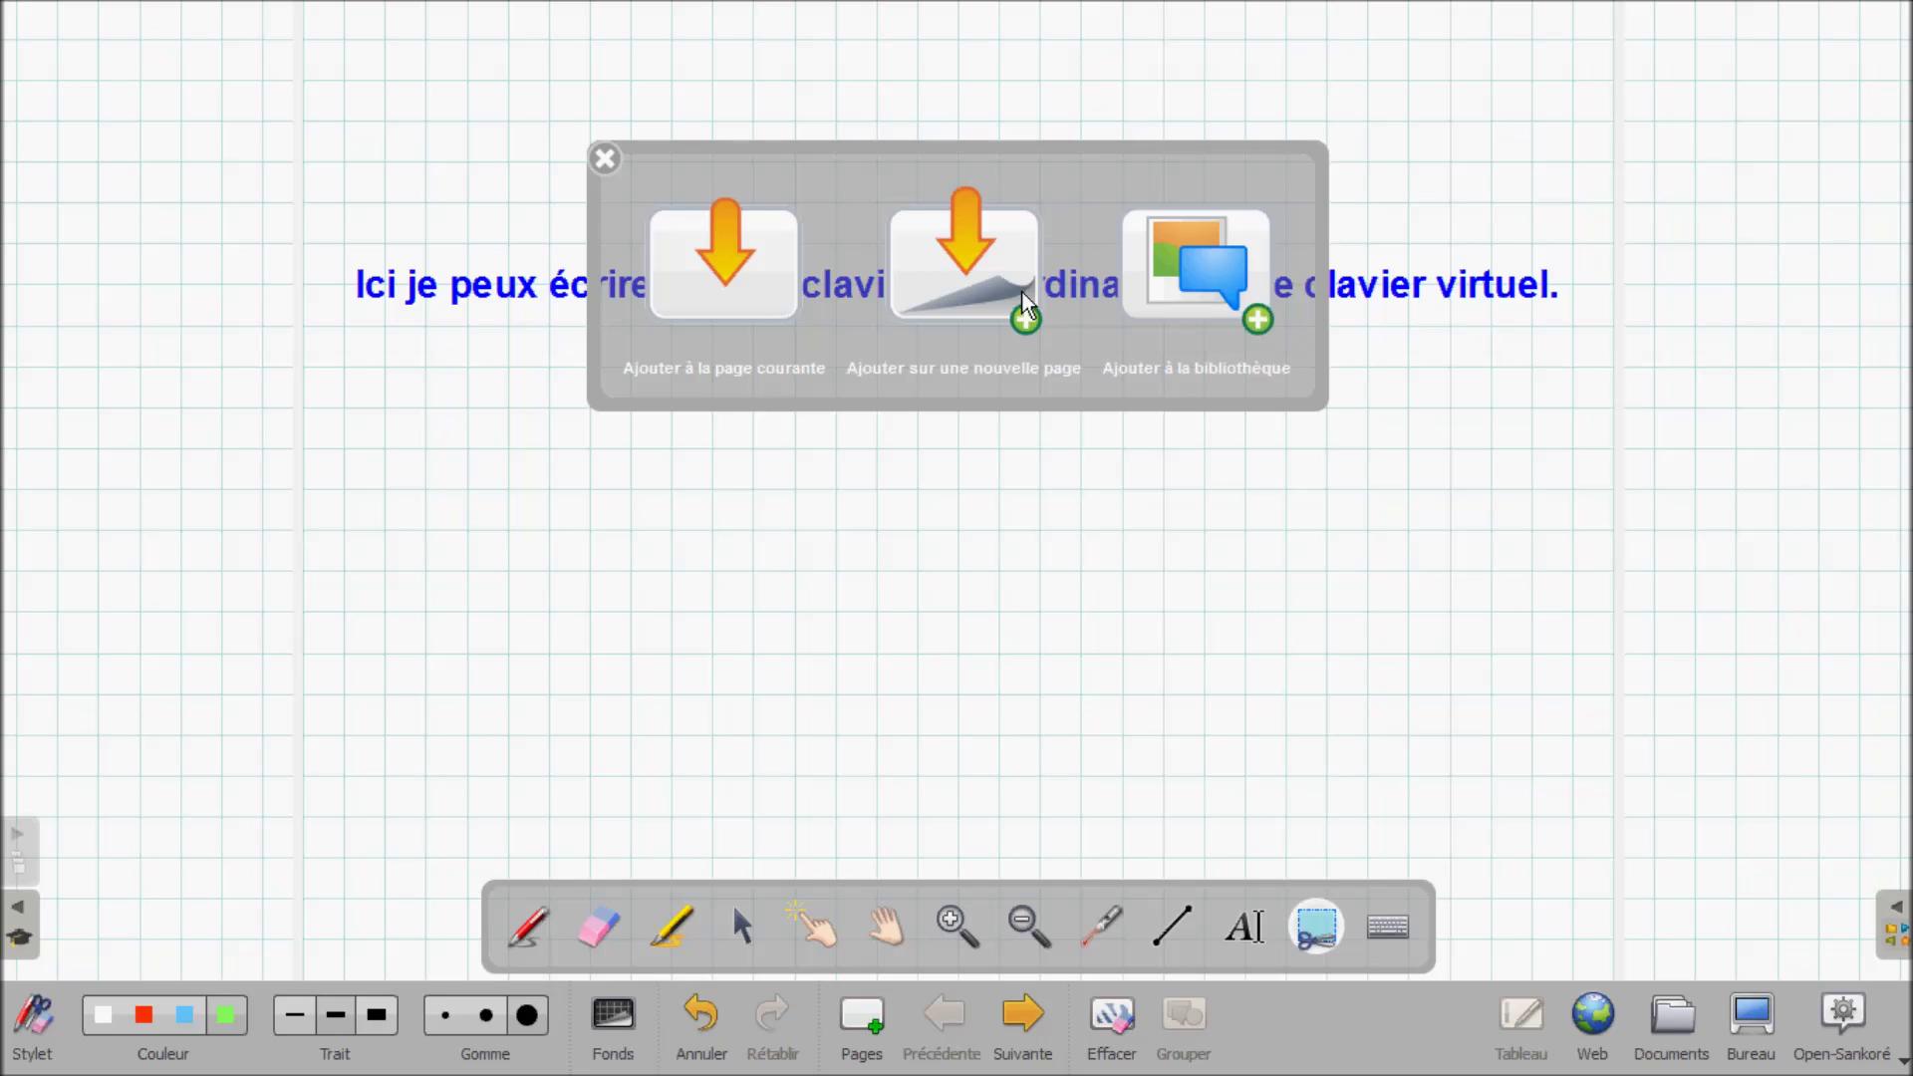
{"action": "left_click", "coordinate": [964, 261]}
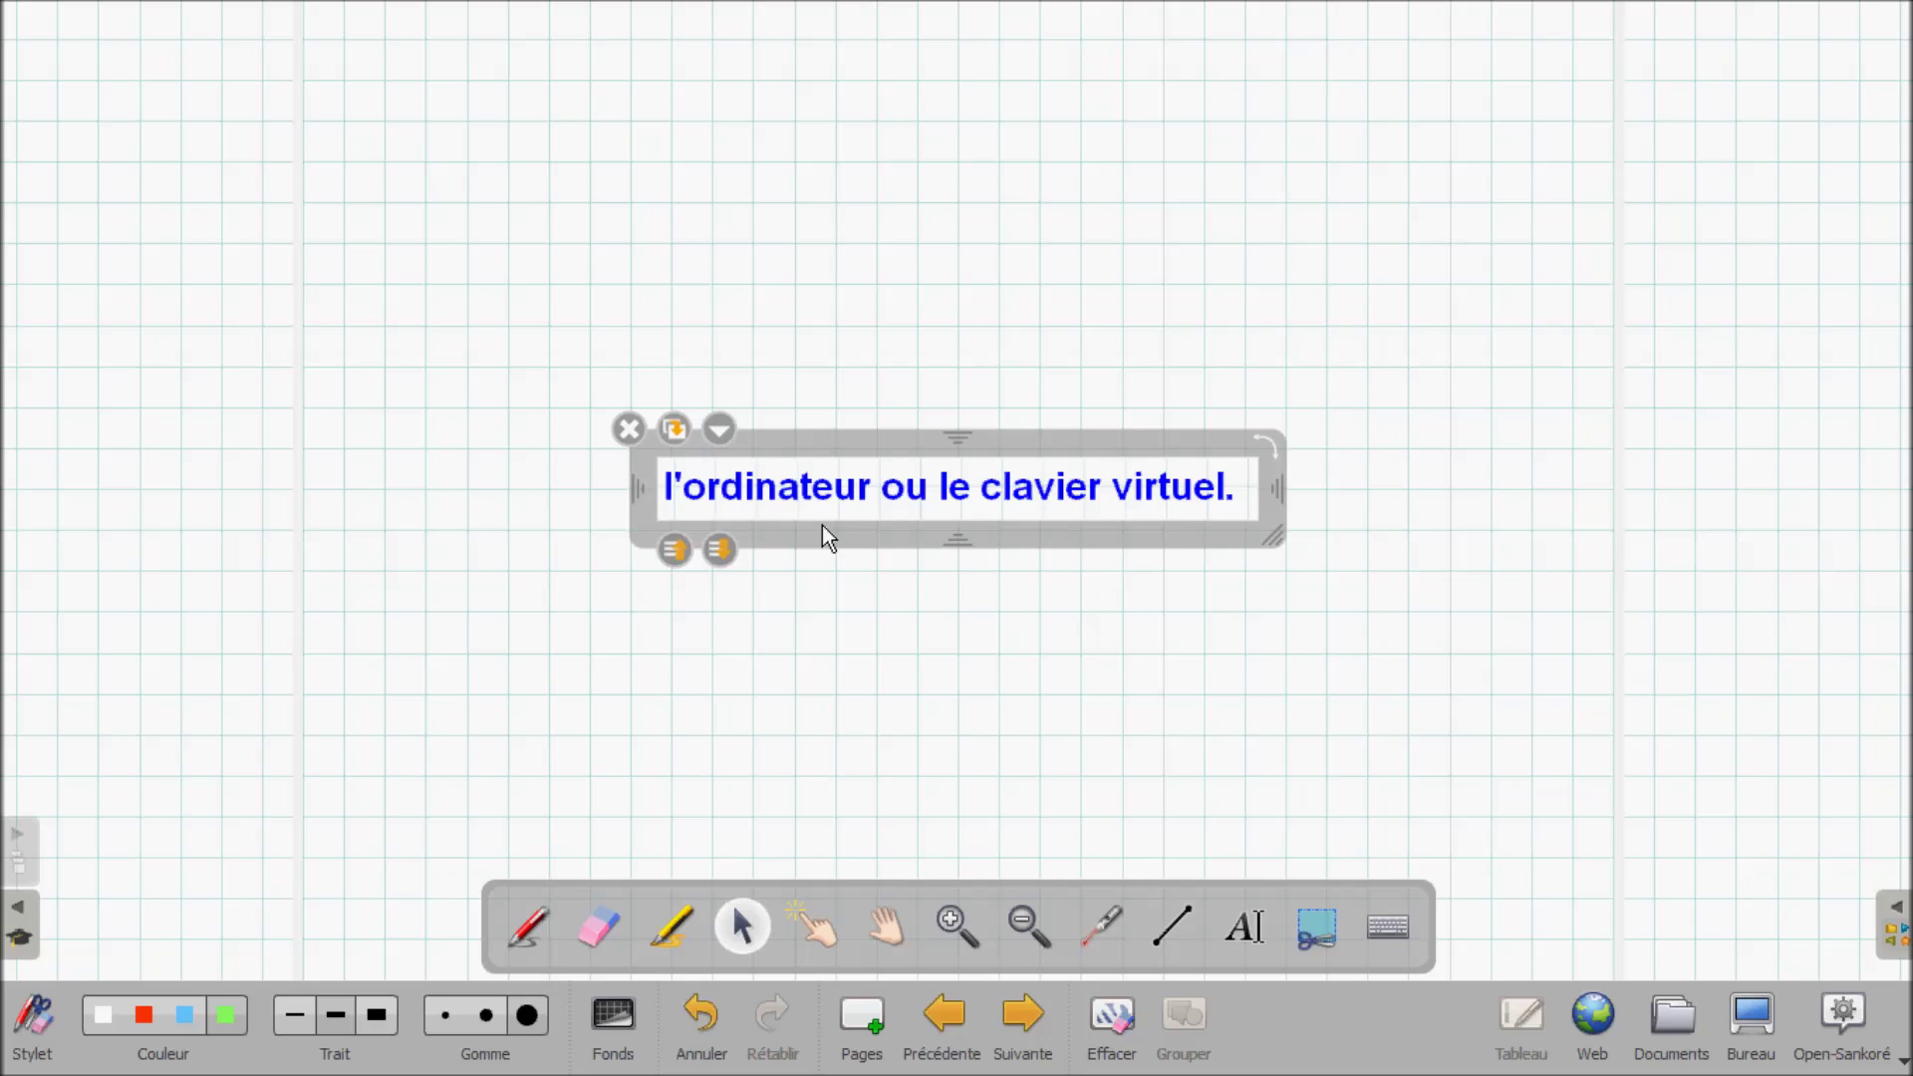
{"action": "left_click", "coordinate": [848, 605]}
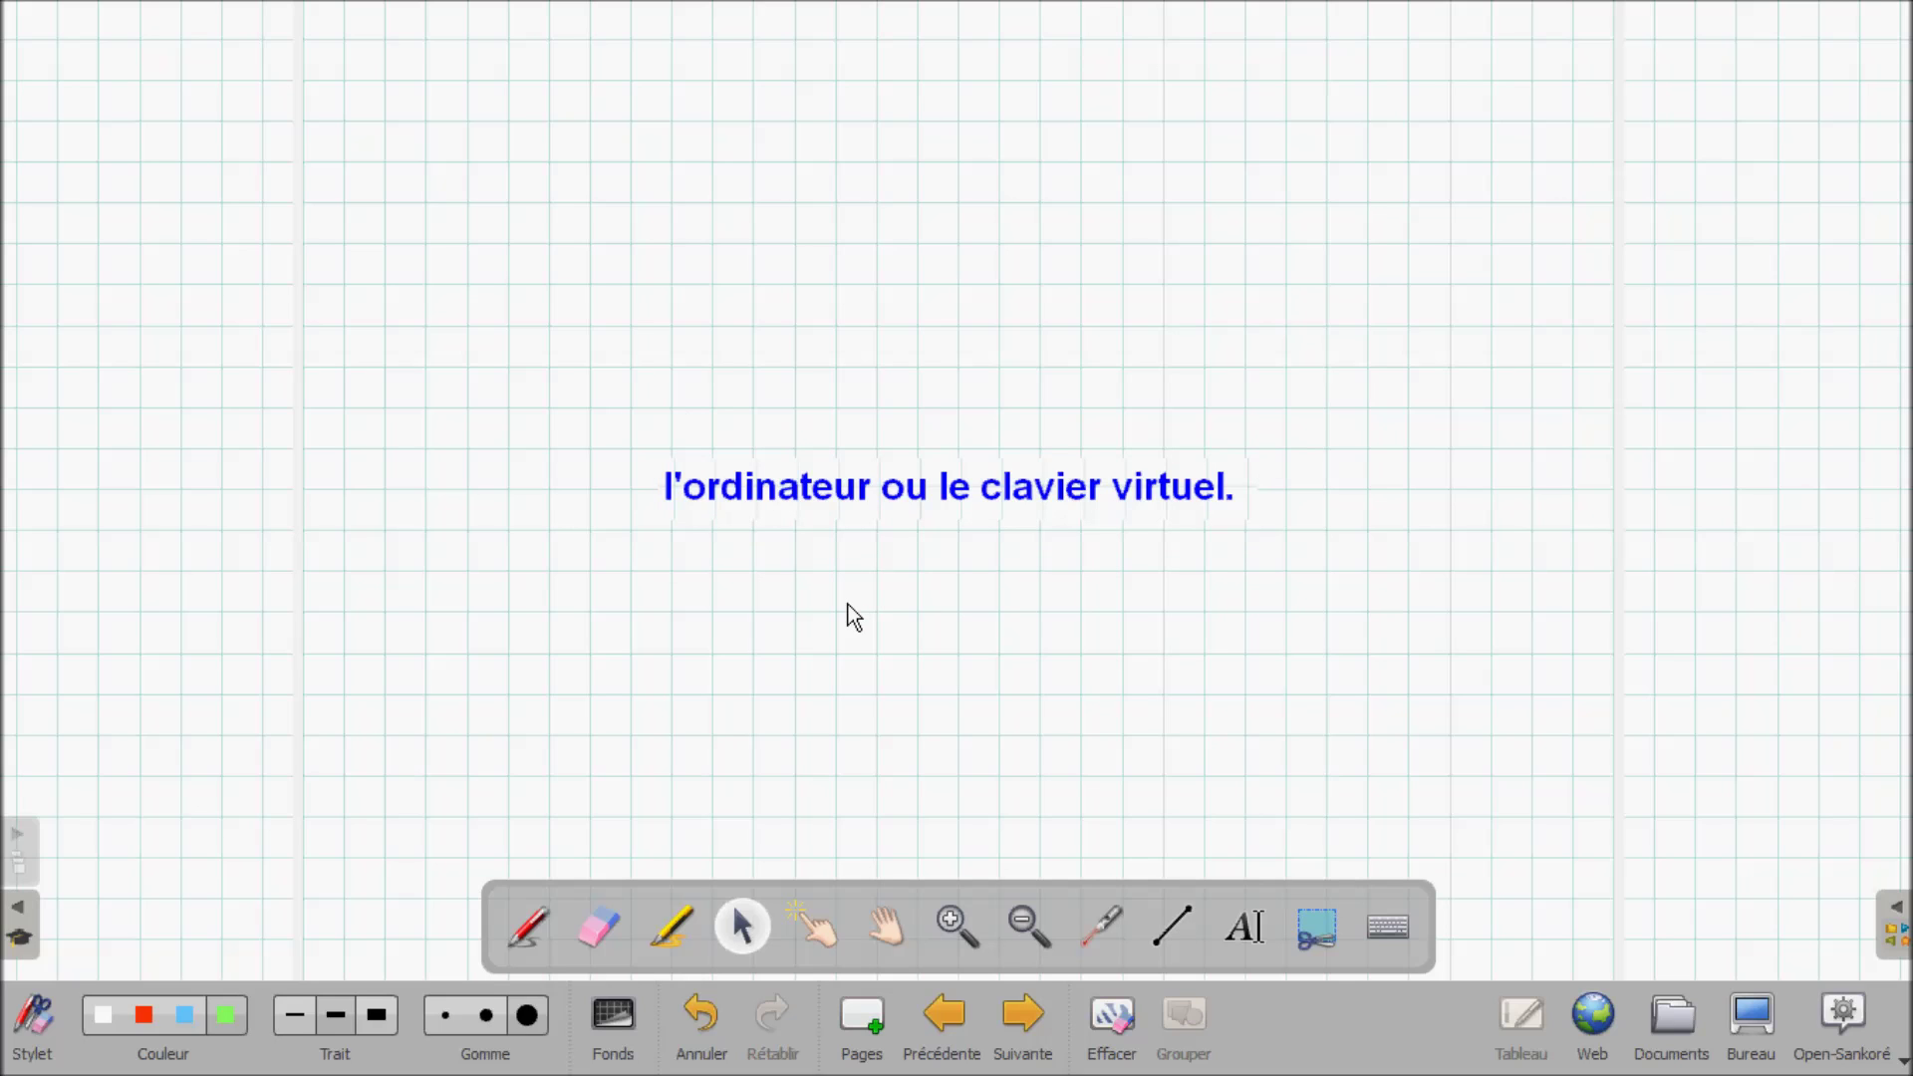
- Go back to the page with the full blue sentence, then browse forward through the pages to the last, blank one
{"action": "left_click", "coordinate": [947, 1038]}
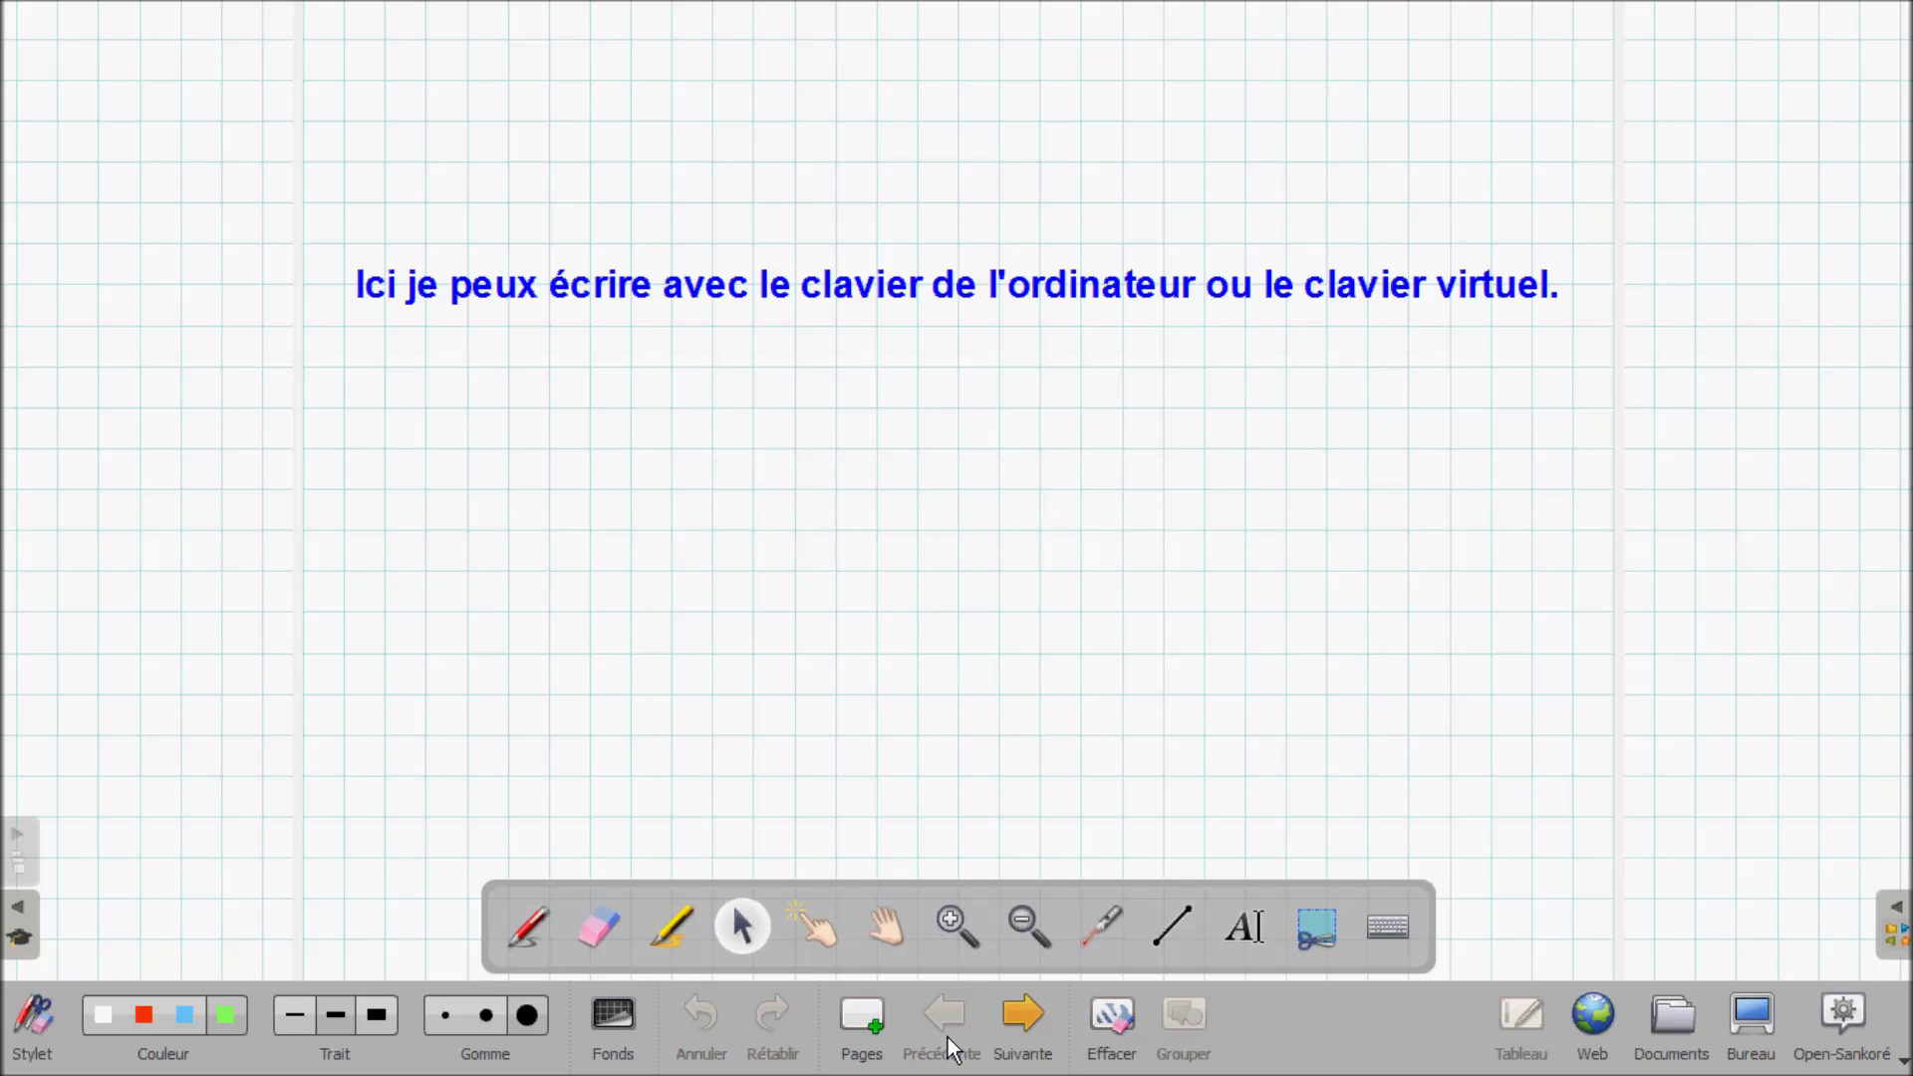
{"action": "left_click", "coordinate": [1018, 1026]}
{"action": "left_click", "coordinate": [1018, 1026]}
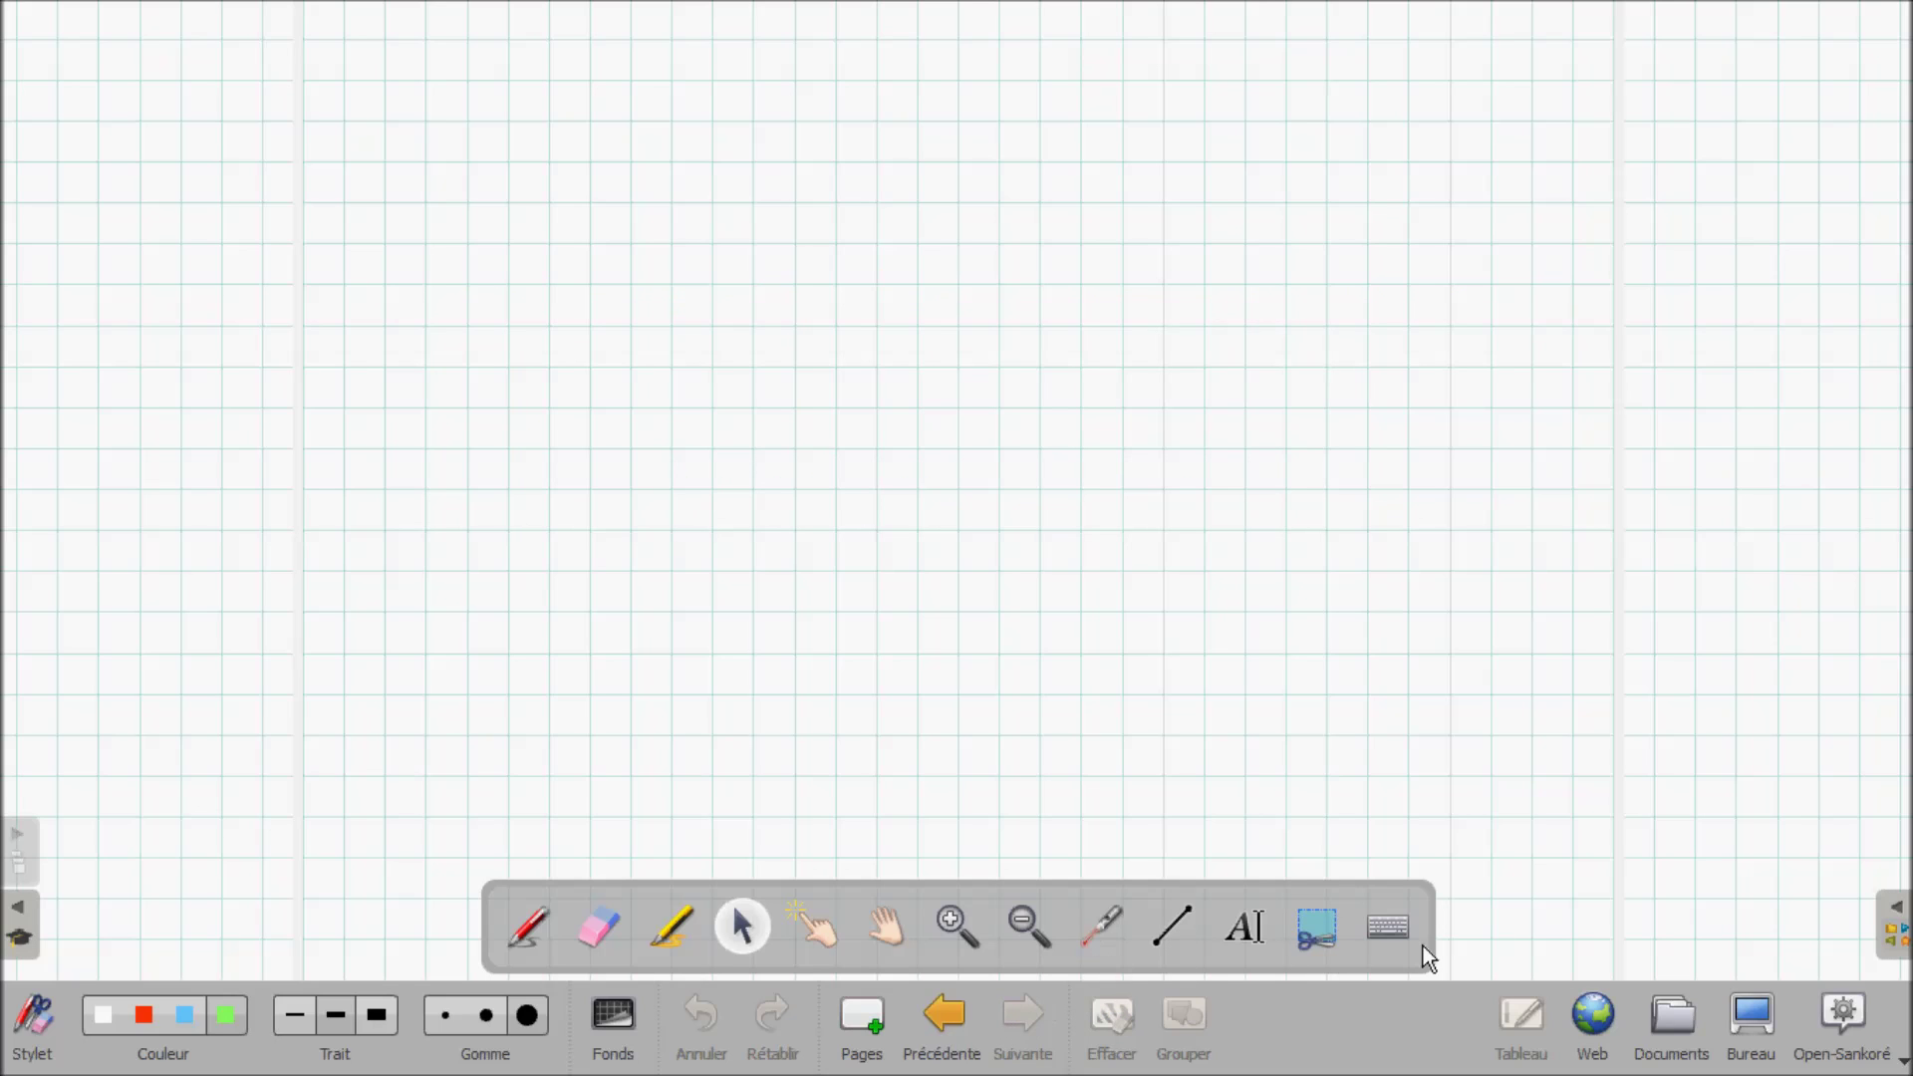
- Open the document manager and select the Exemple document's pages one by one: Page de titre, Page 1 and Page 2
{"action": "left_click", "coordinate": [1673, 1021]}
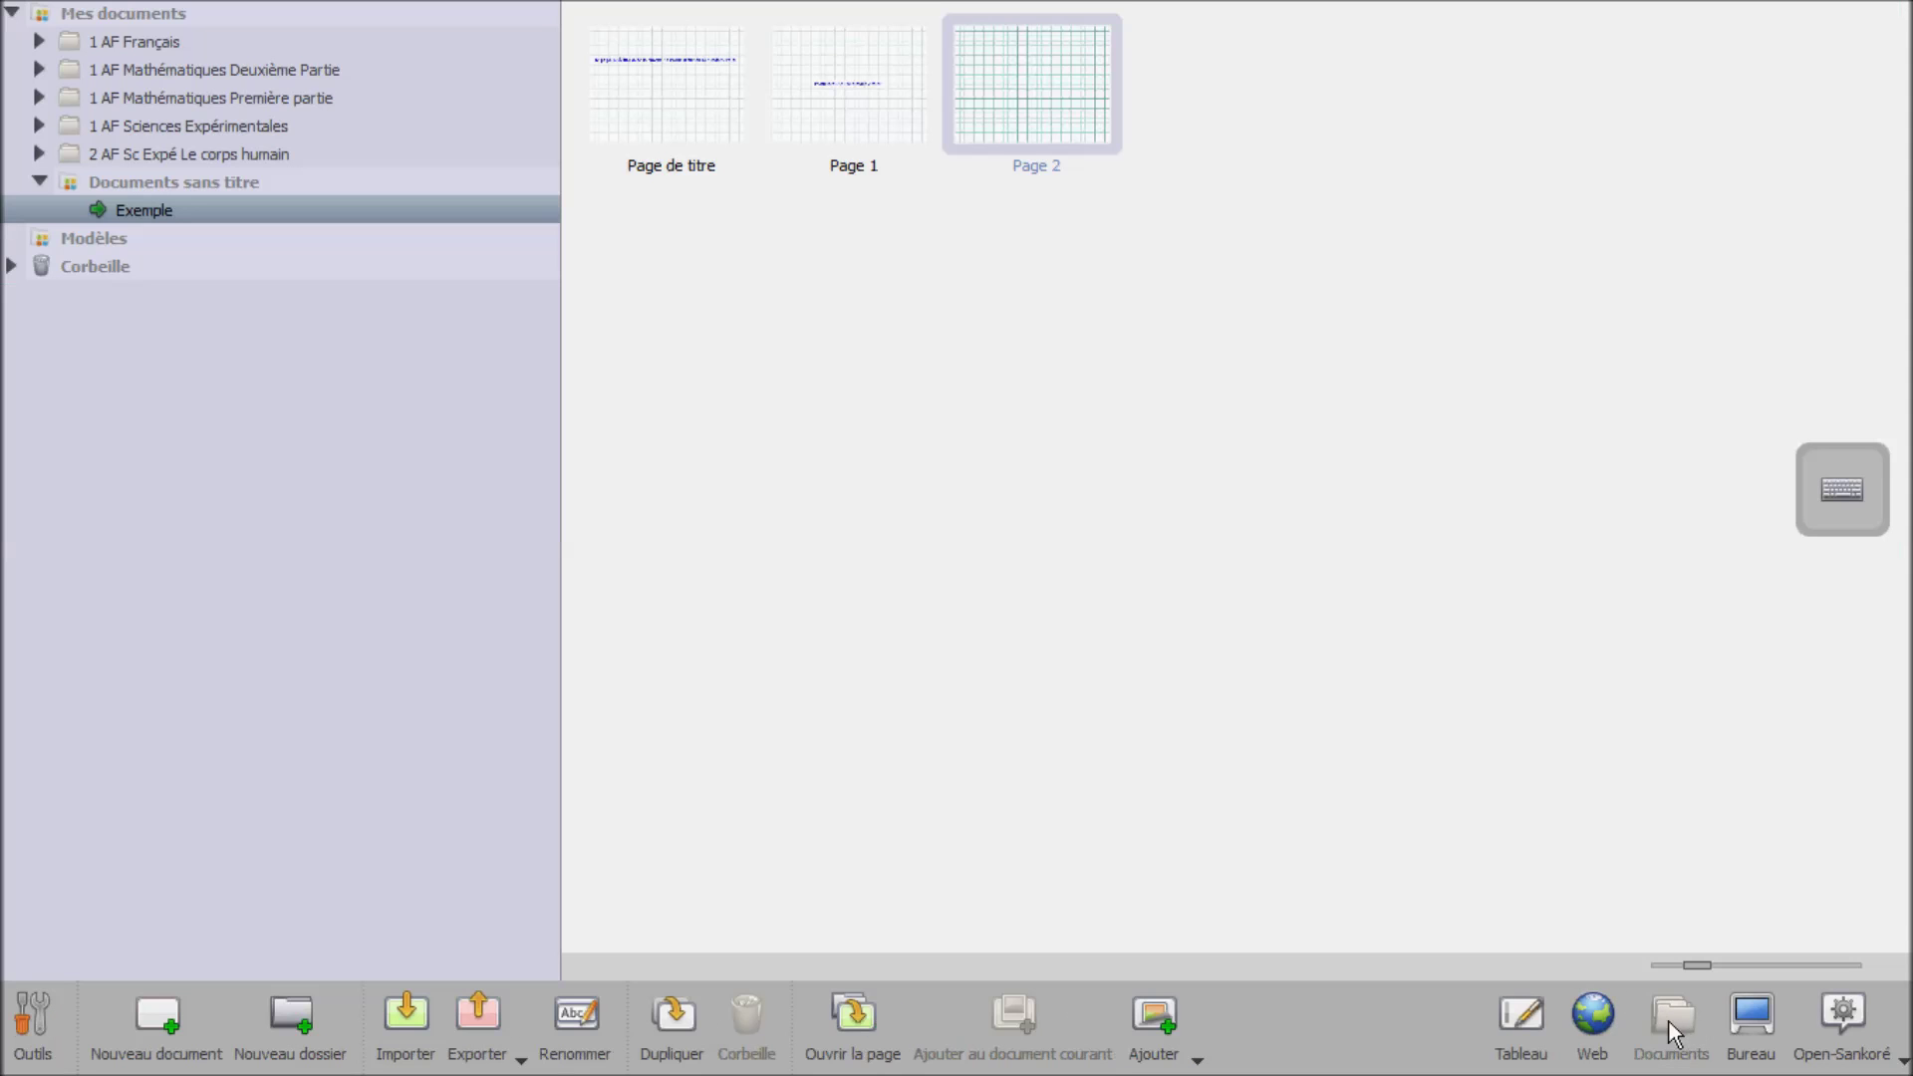
{"action": "left_click", "coordinate": [692, 122]}
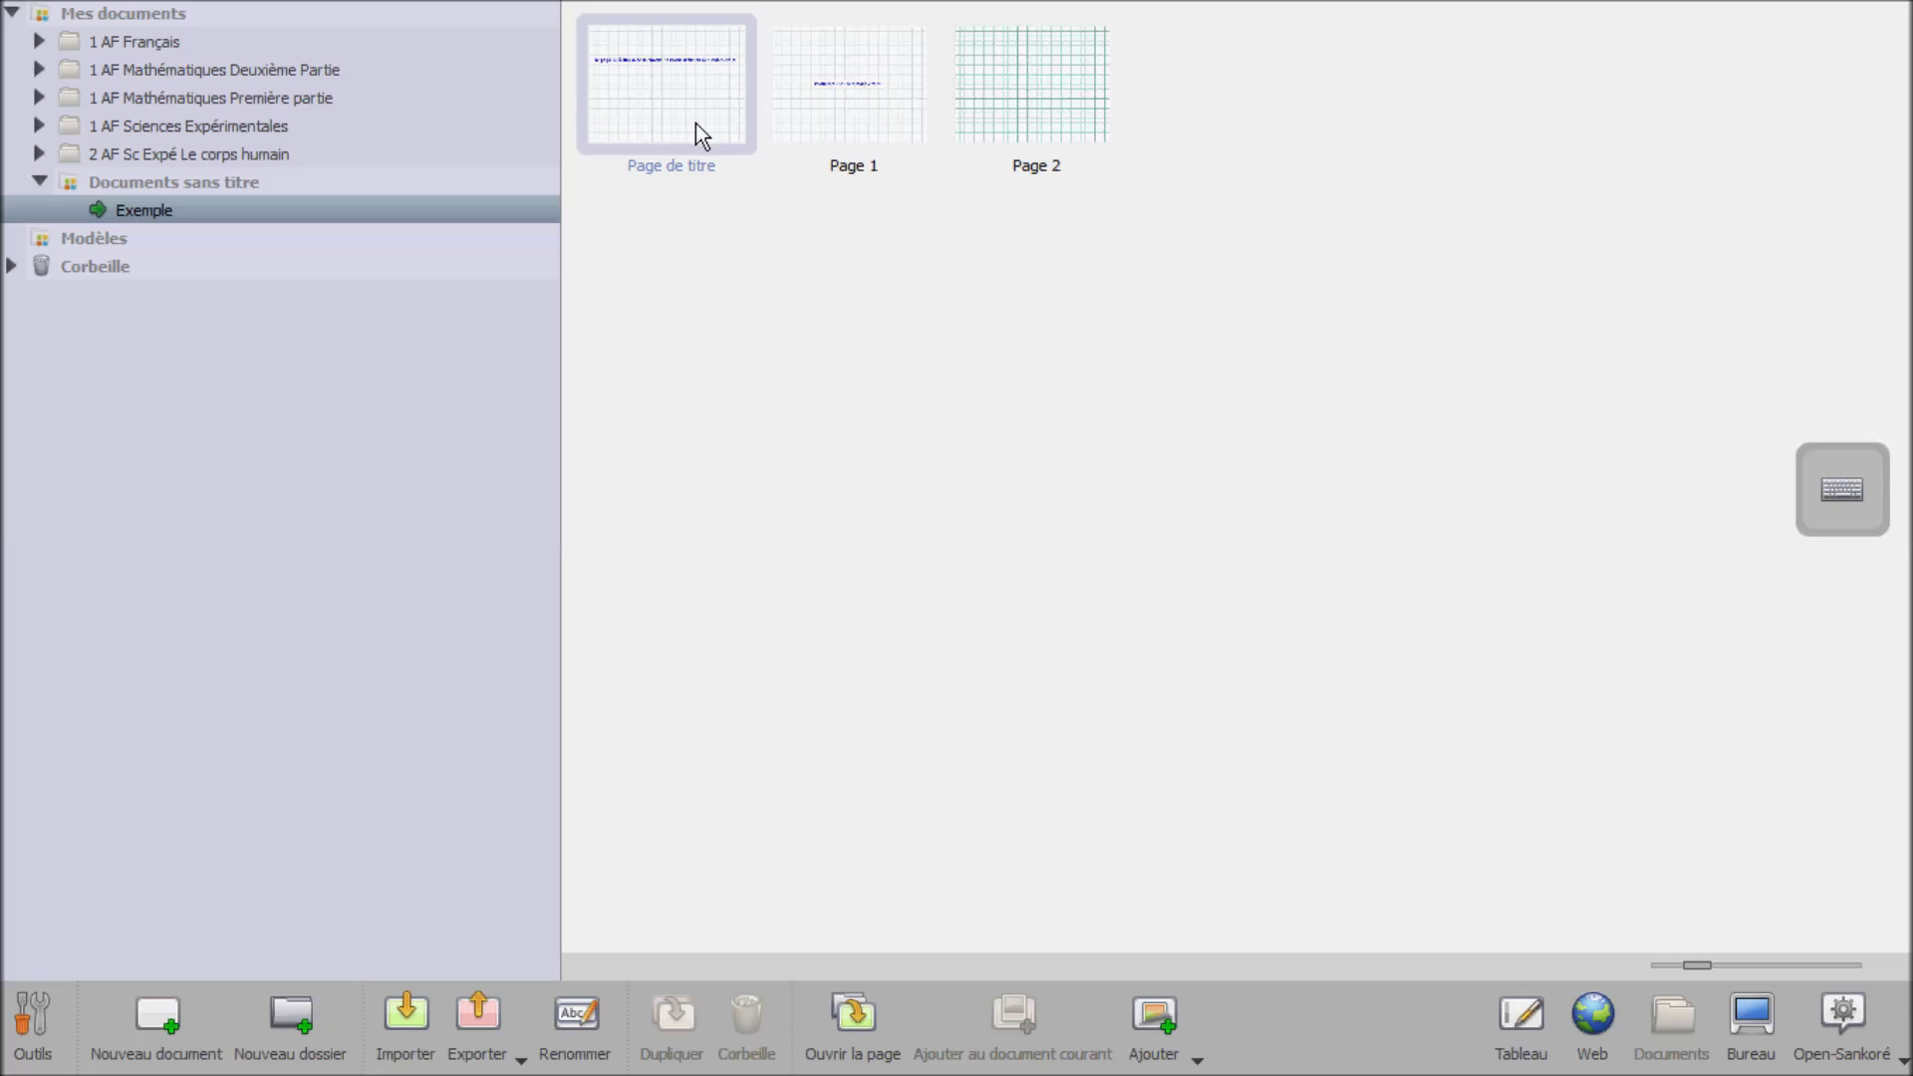
{"action": "left_click", "coordinate": [823, 136]}
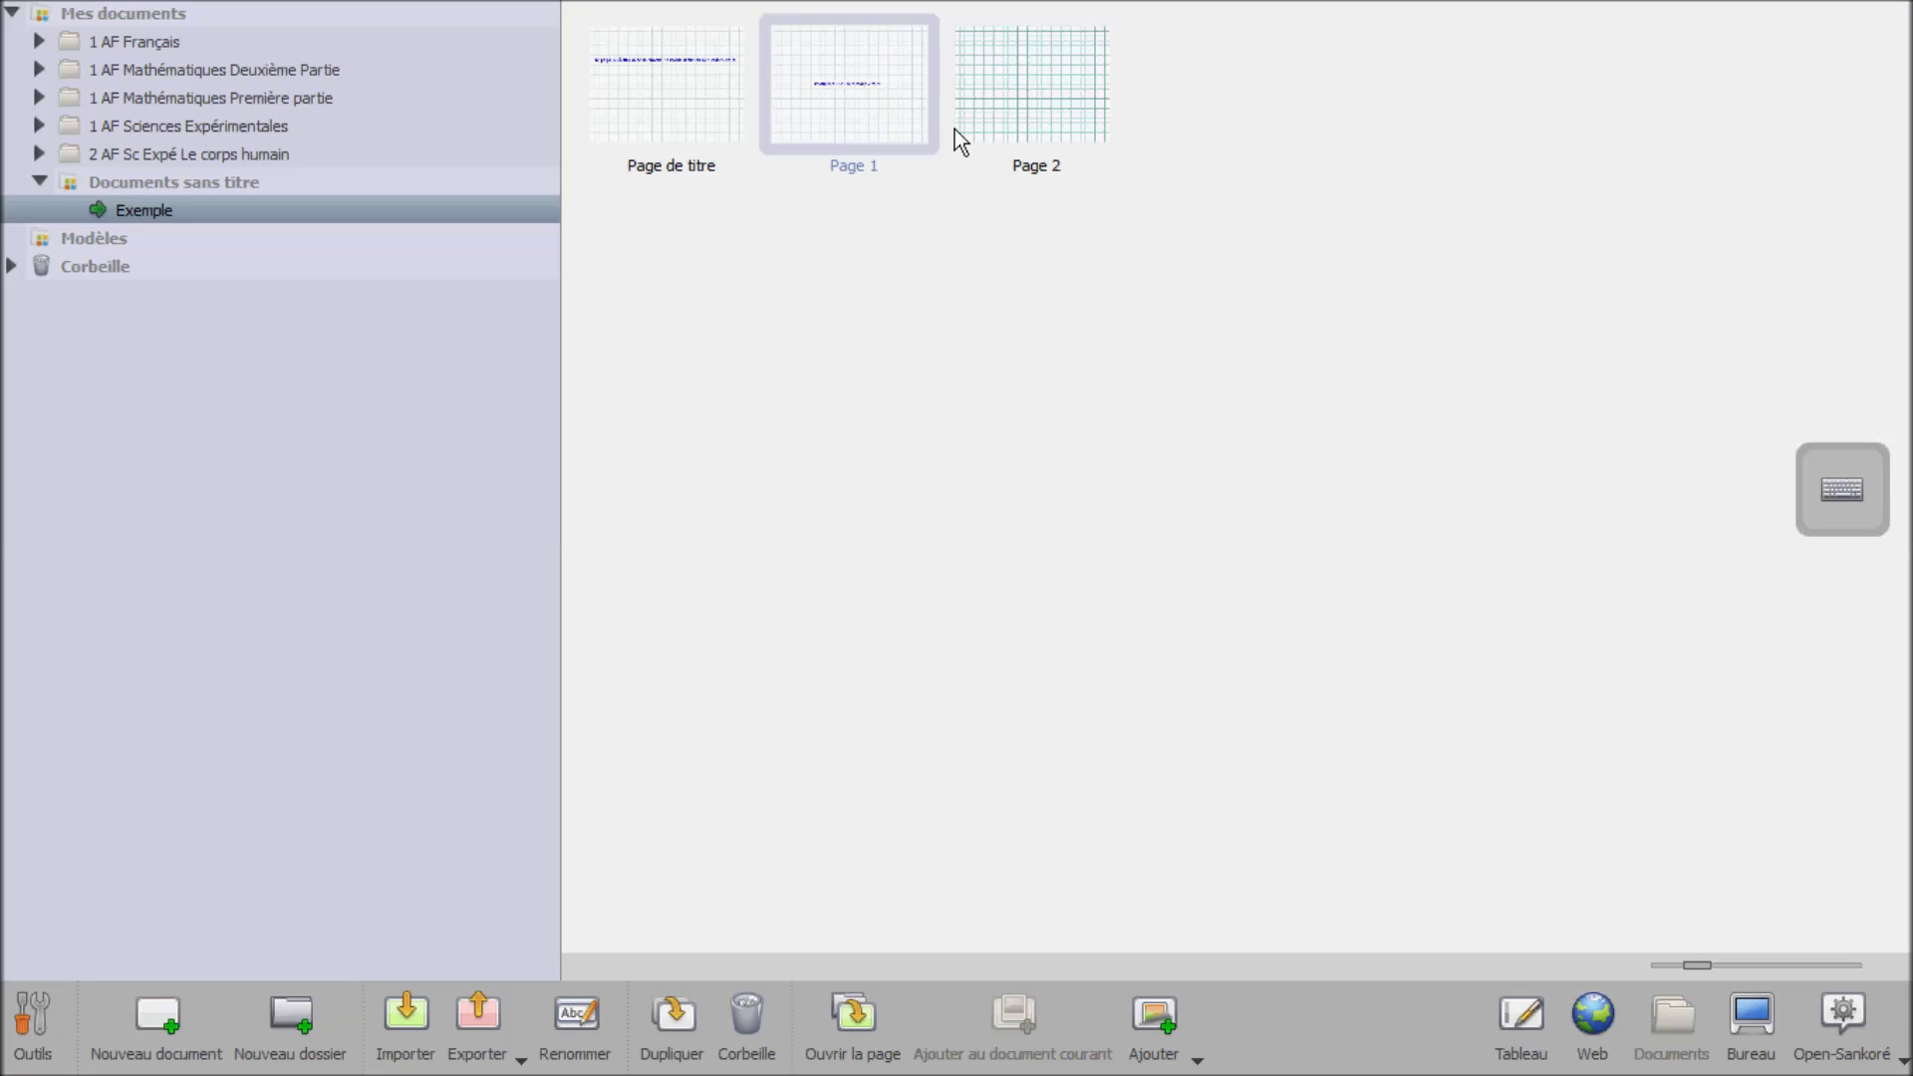
{"action": "left_click", "coordinate": [1080, 135]}
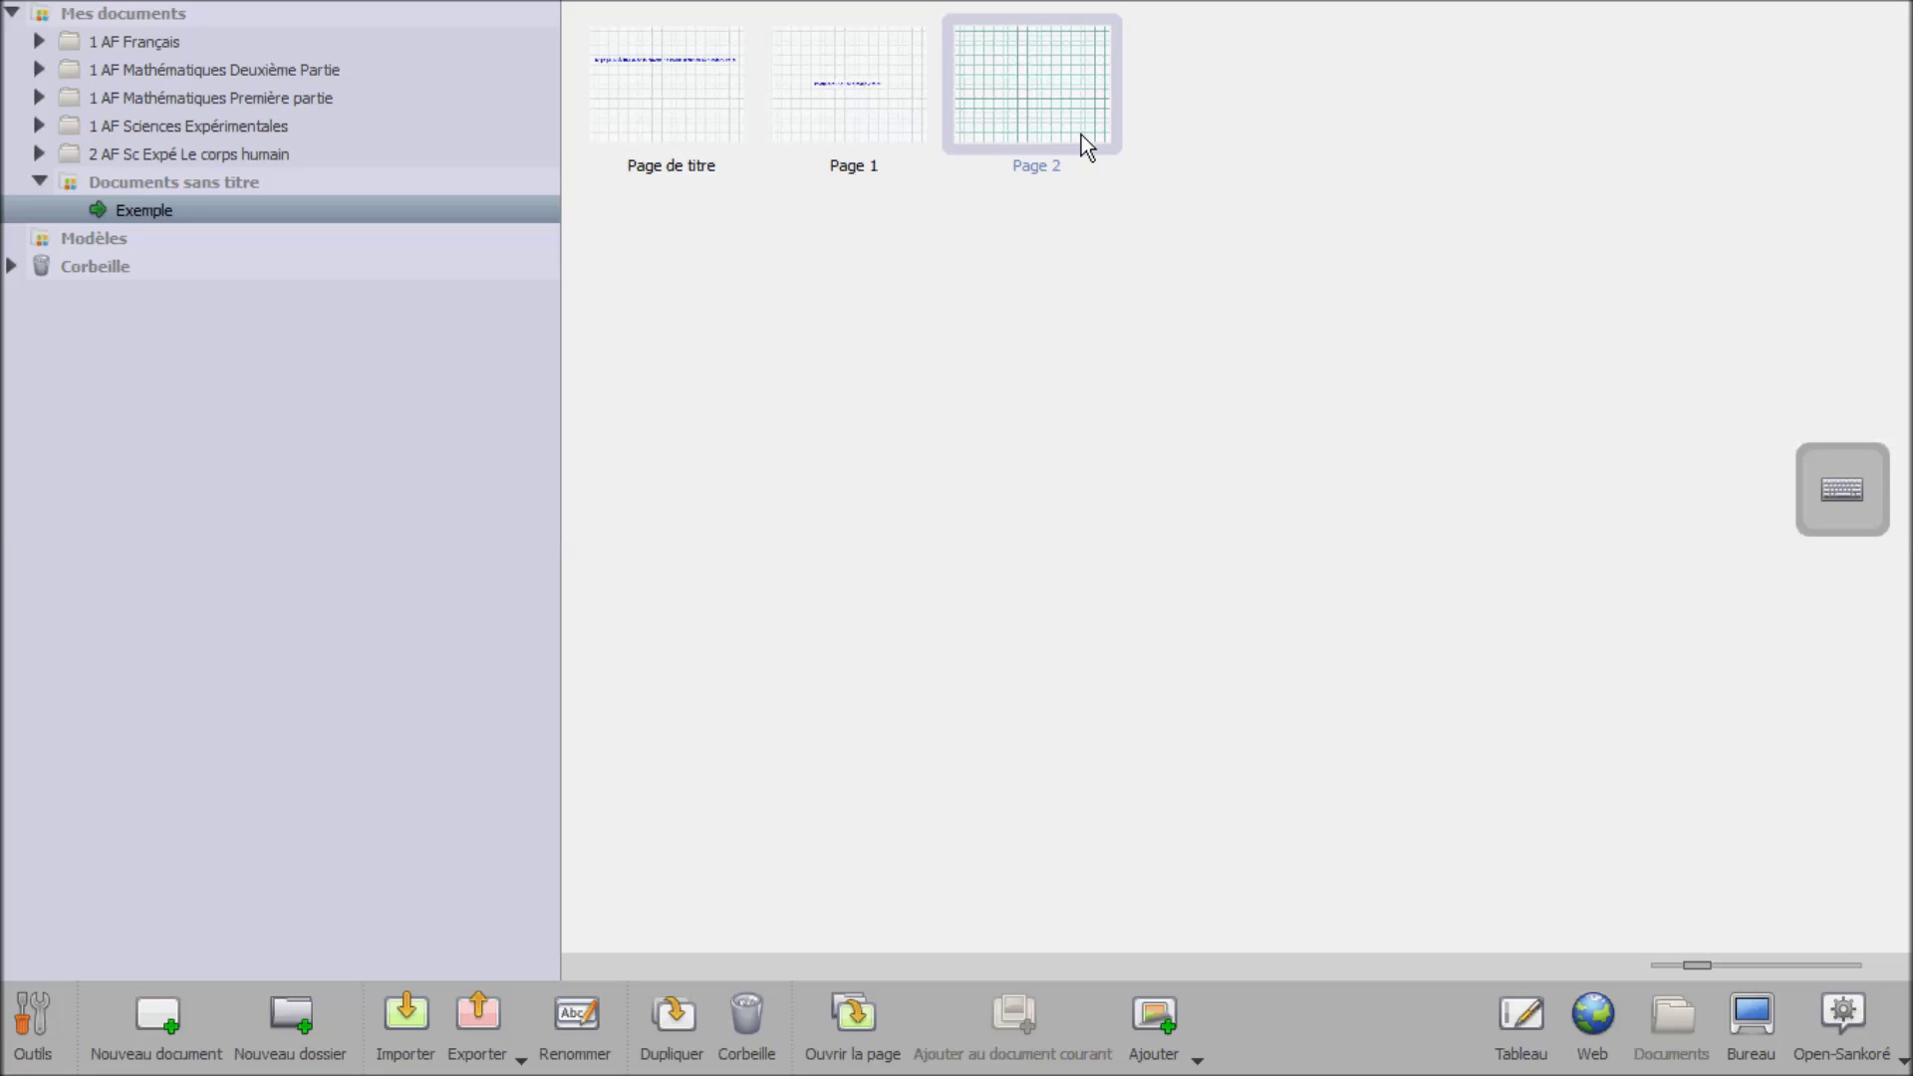